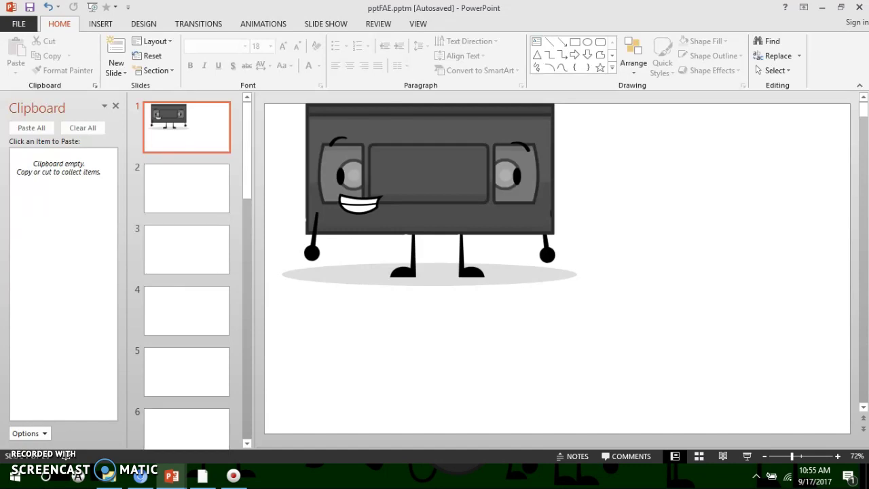
# Move the VHS tape character slightly down so that it sits fully within slide 1
pyautogui.moveTo(428, 169)
pyautogui.mouseDown()
pyautogui.moveTo(433, 190)
pyautogui.moveTo(426, 189)
pyautogui.mouseUp()
pyautogui.press('Escape')
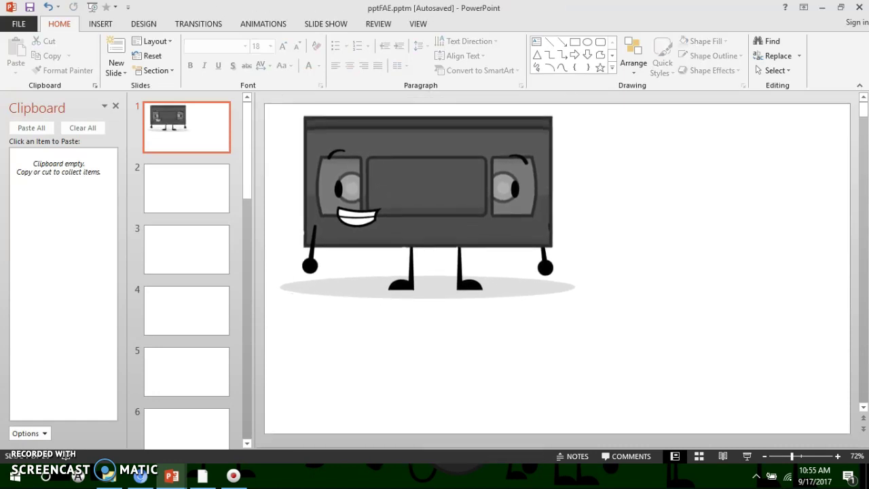
pyautogui.moveTo(428, 170)
pyautogui.mouseDown()
pyautogui.moveTo(486, 194)
pyautogui.moveTo(460, 212)
pyautogui.moveTo(430, 172)
pyautogui.mouseUp()
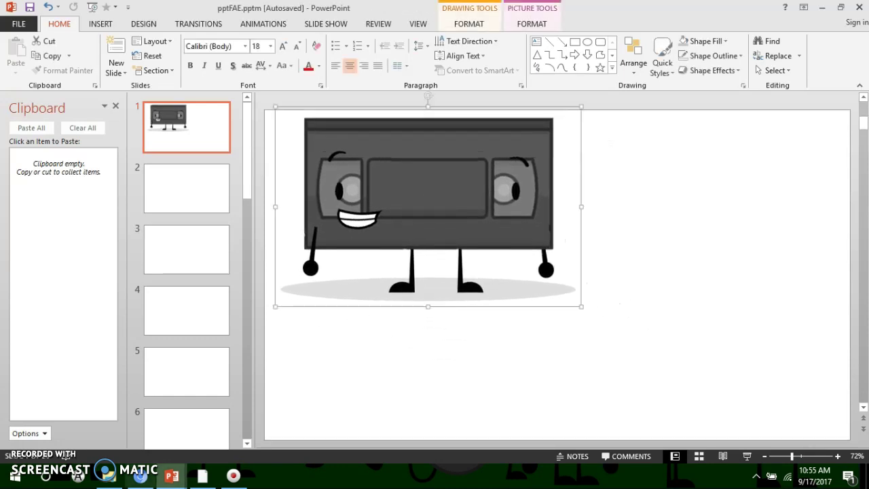
# Switch to Discord, view the blank VHS tape picture in the lobby channel, and return to the PowerPoint slide
pyautogui.click(109, 476)
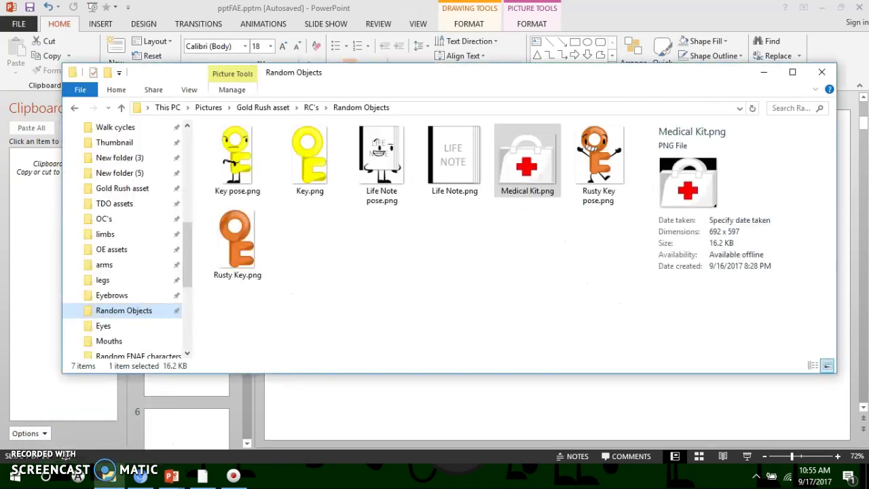
pyautogui.click(172, 476)
pyautogui.click(202, 476)
pyautogui.click(140, 476)
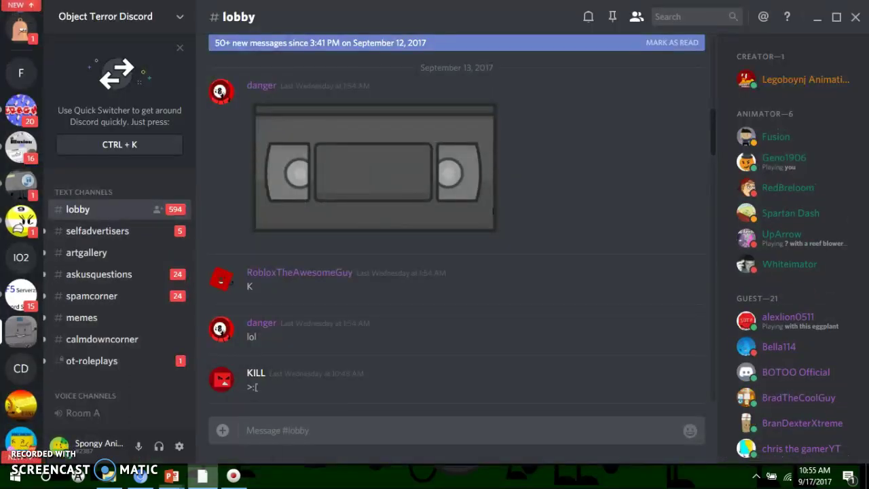
pyautogui.click(172, 475)
pyautogui.click(367, 366)
# Insert Medical Kit.png from the Random Objects folder in File Explorer onto the slide, beside the VHS tape character
pyautogui.click(108, 476)
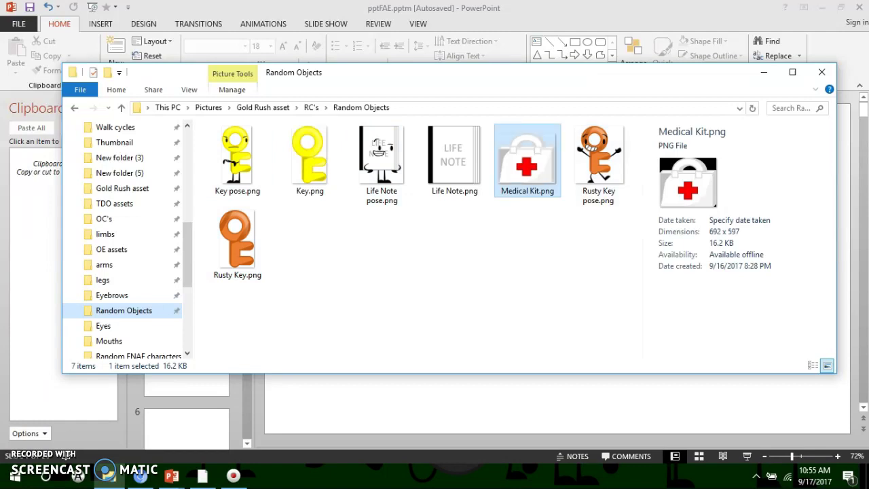
pyautogui.moveTo(527, 163); pyautogui.dragTo(713, 230)
pyautogui.click(577, 359)
# Insert Arm_Droped_2.png from the Arms folder in File Explorer onto the slide
pyautogui.click(109, 475)
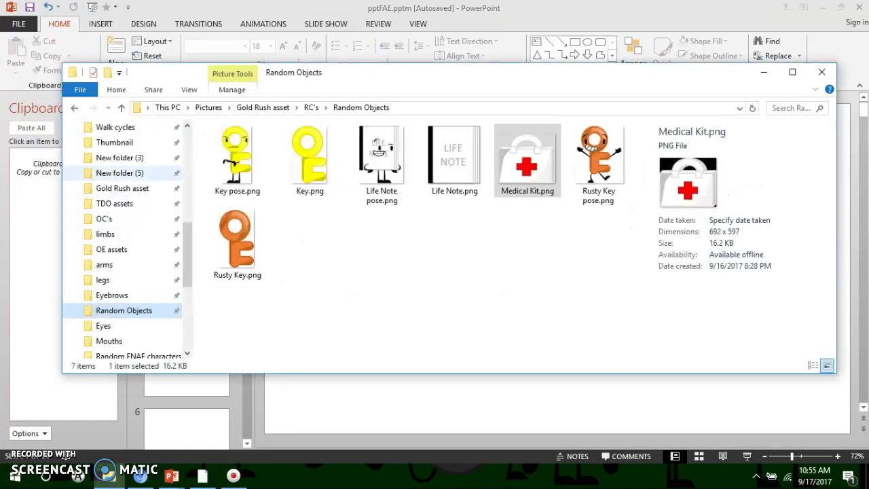
pyautogui.scroll(1, 115, 173)
pyautogui.click(109, 158)
pyautogui.scroll(-4, 444, 334)
pyautogui.moveTo(424, 205); pyautogui.dragTo(450, 402)
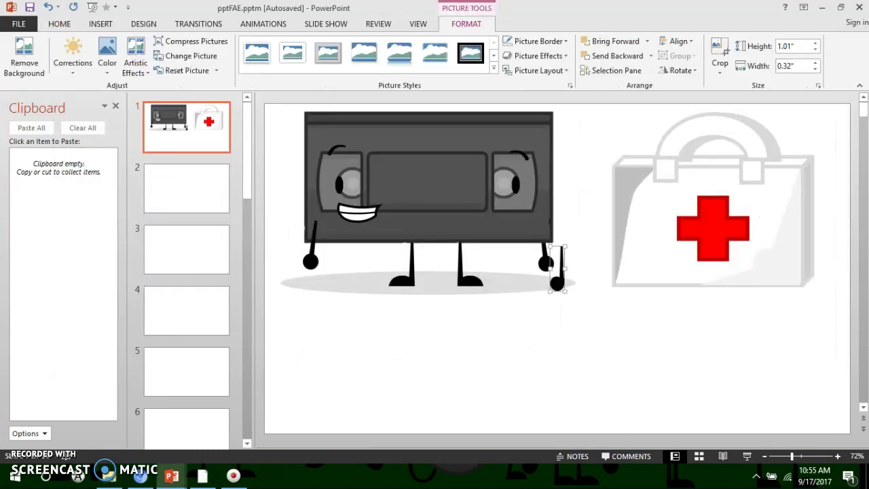
# Place two tilted copies of the arm picture at the lower corners of the medical kit
pyautogui.moveTo(568, 280); pyautogui.dragTo(628, 299)
pyautogui.click(558, 288)
pyautogui.press('Escape')
pyautogui.click(694, 335)
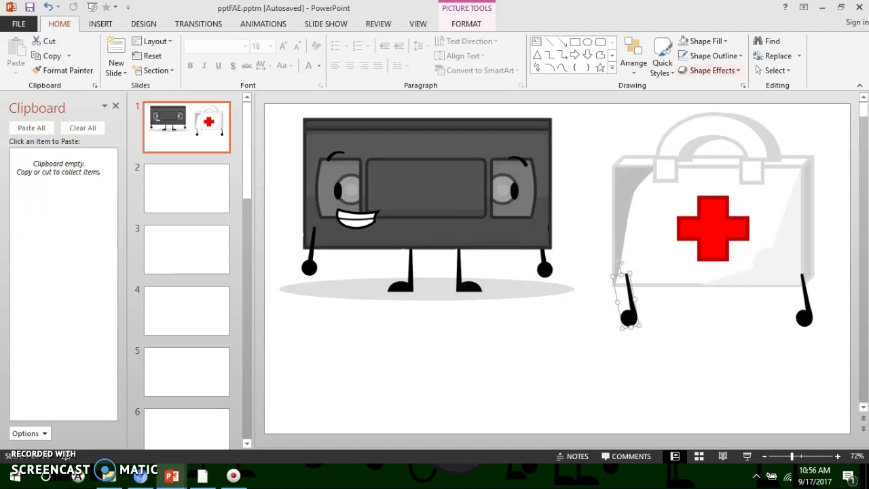
# Flip the medical kit's left arm horizontally and send it to the back
pyautogui.click(633, 54)
pyautogui.moveTo(651, 252)
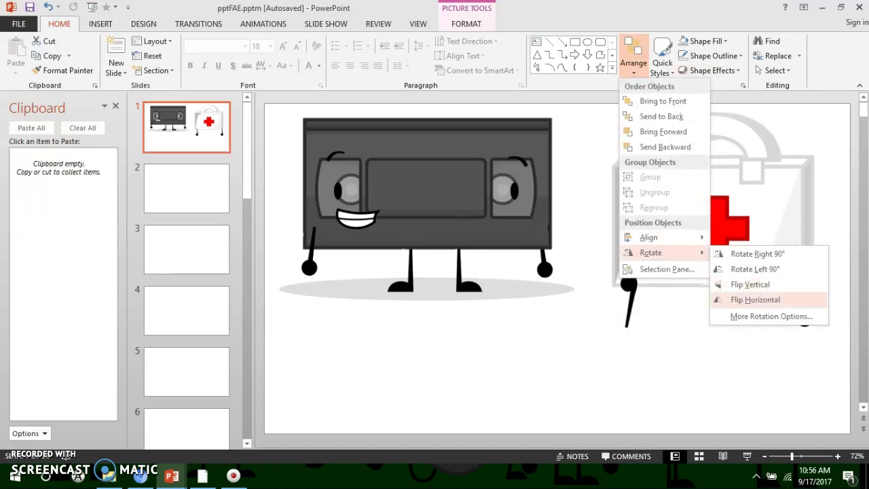
pyautogui.click(755, 300)
pyautogui.click(633, 58)
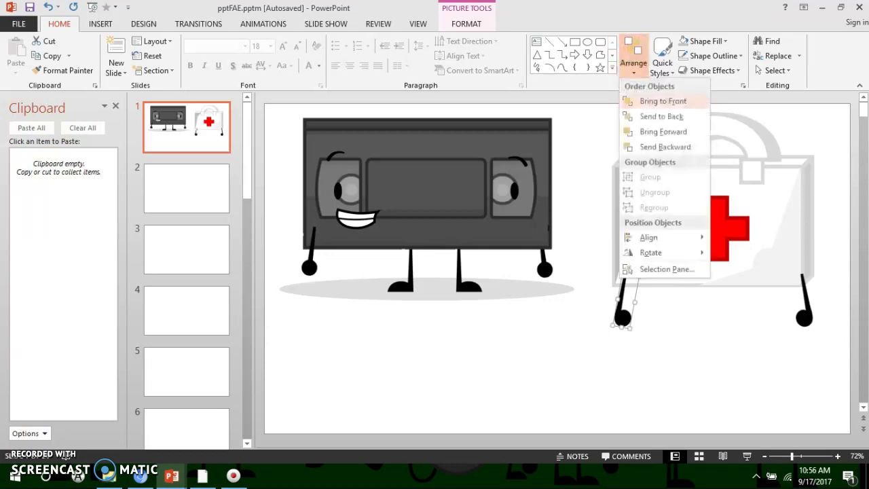
pyautogui.click(664, 115)
pyautogui.press('Escape')
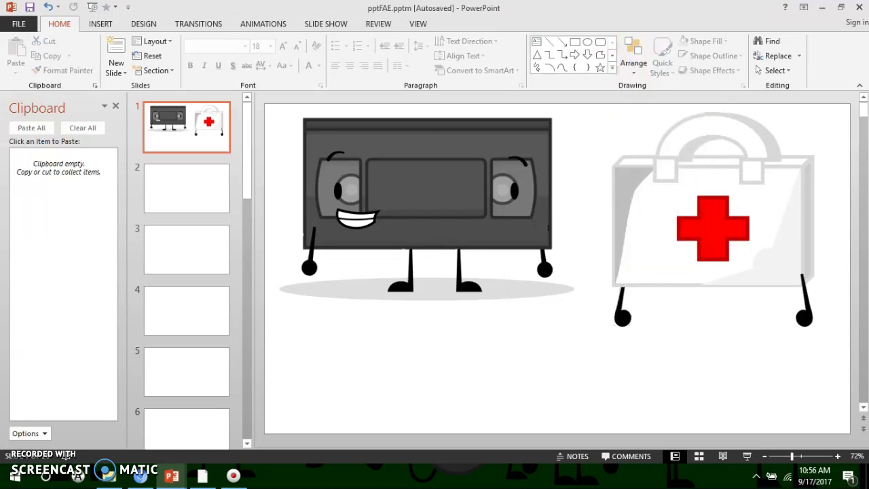
# Insert Leg_Straight.png from New folder (4), shrink it to 1.15" by 0.75", and place two left-facing copies under the medical kit
pyautogui.click(109, 476)
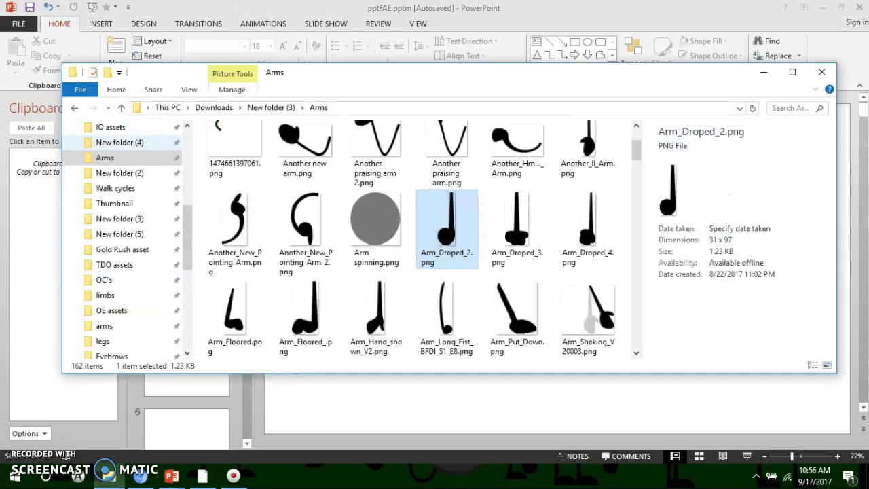
pyautogui.click(120, 142)
pyautogui.scroll(-6, 448, 224)
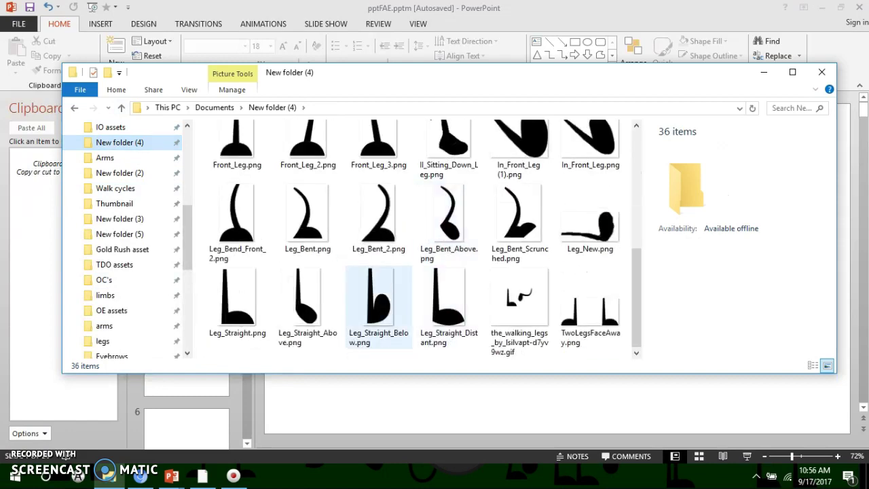
pyautogui.click(237, 299)
pyautogui.moveTo(237, 299); pyautogui.dragTo(513, 381)
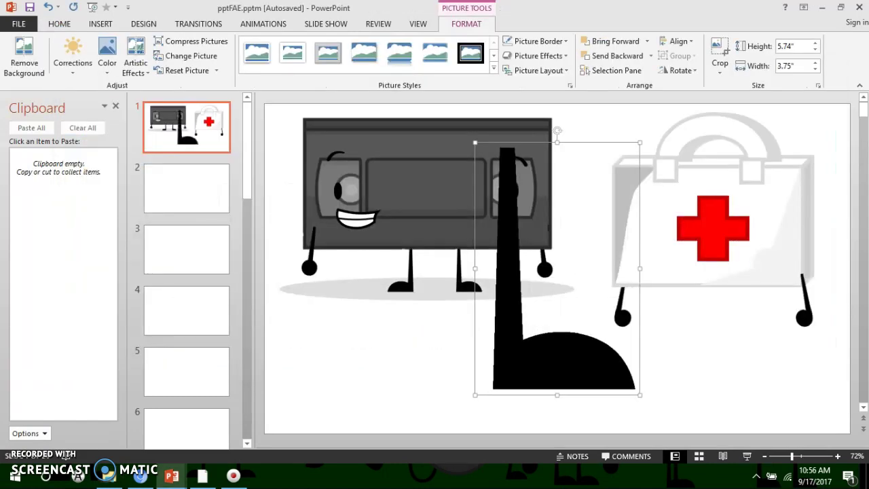
pyautogui.moveTo(640, 143); pyautogui.dragTo(723, 313)
pyautogui.click(740, 340)
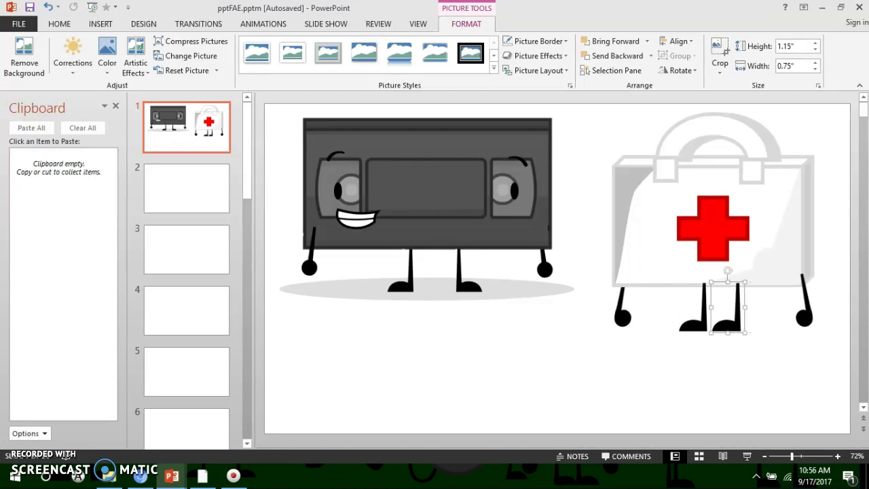
# Send both legs of the medical kit to the back
pyautogui.moveTo(756, 370); pyautogui.dragTo(671, 256)
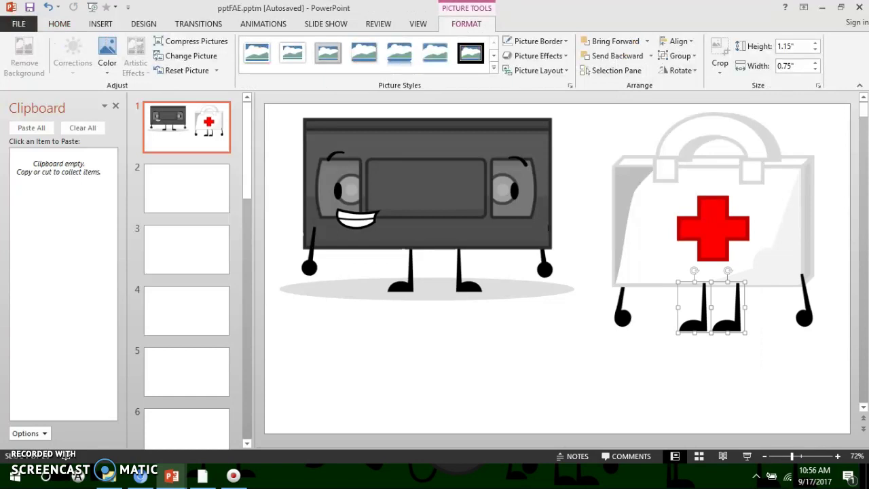
pyautogui.click(59, 23)
pyautogui.click(634, 57)
pyautogui.click(664, 117)
pyautogui.press('Escape')
# Browse the mouth pictures in New folder (2) in File Explorer for one that suits the medical kit
pyautogui.click(109, 476)
pyautogui.click(120, 173)
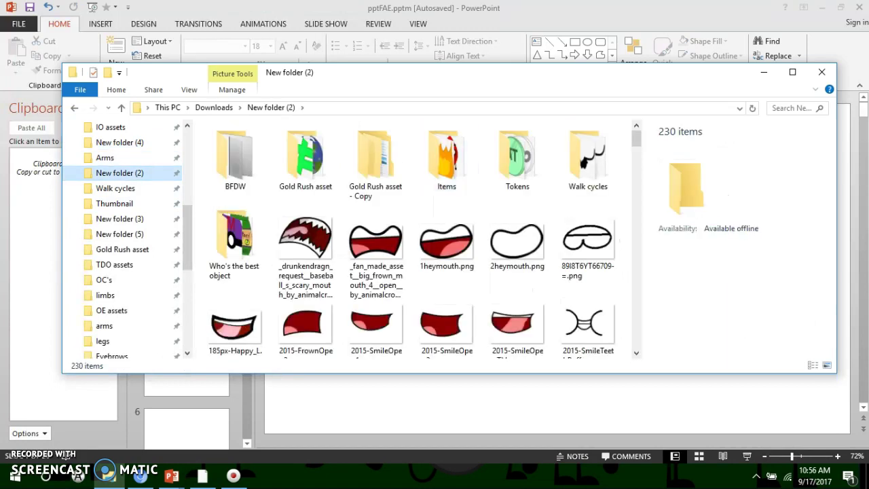
pyautogui.scroll(-5, 446, 309)
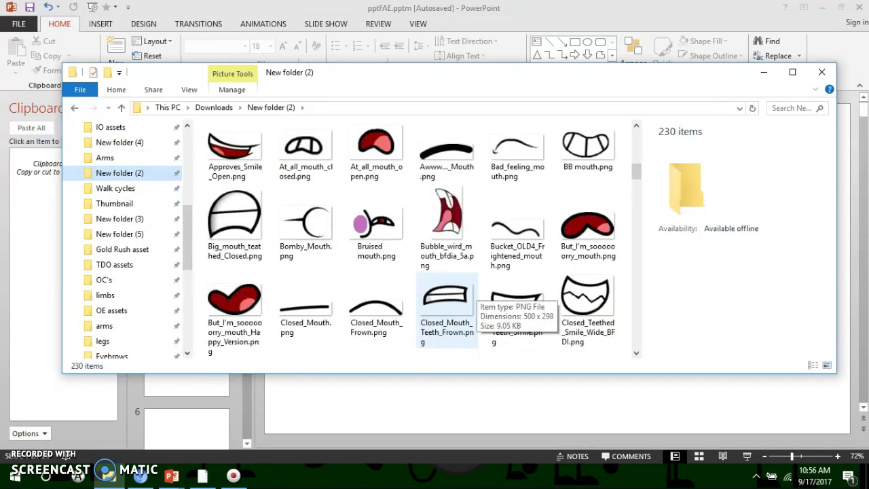
pyautogui.scroll(-3, 446, 309)
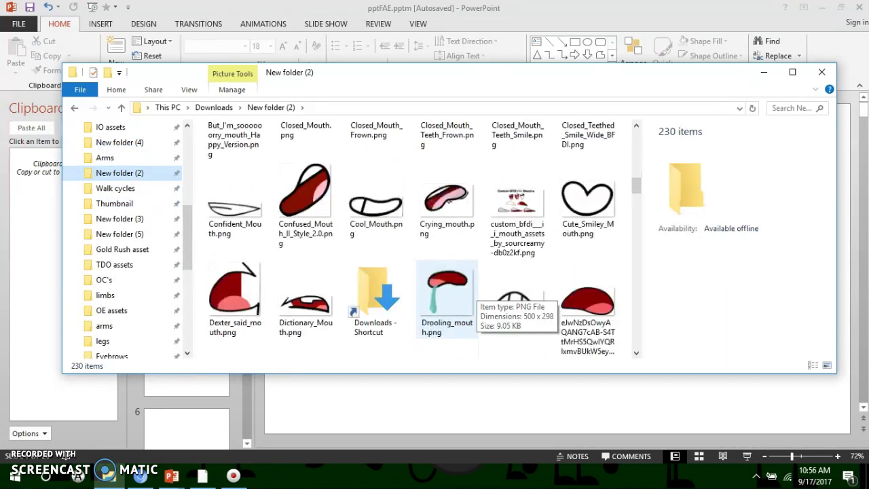
pyautogui.scroll(-10, 446, 309)
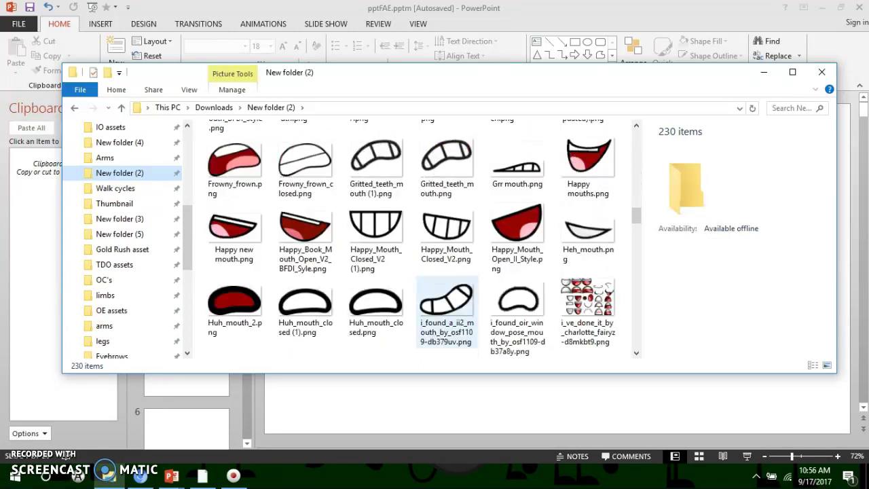
pyautogui.scroll(-10, 446, 309)
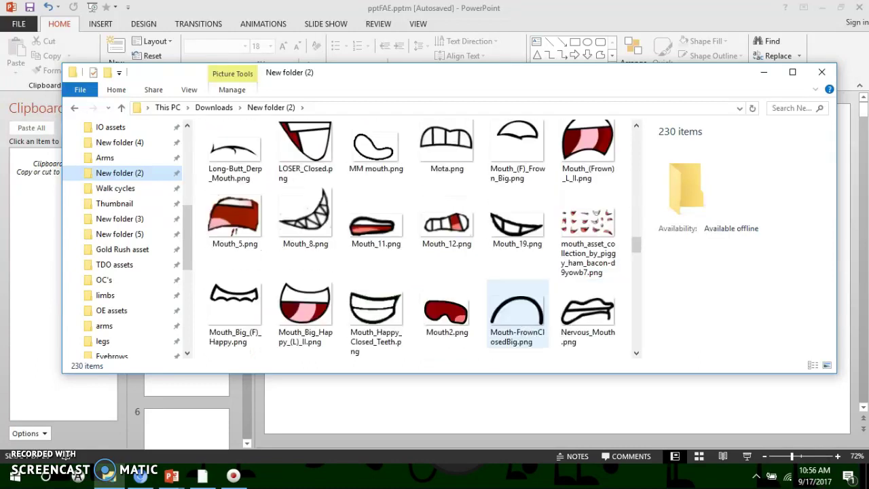
pyautogui.scroll(-5, 518, 315)
pyautogui.scroll(-10, 517, 315)
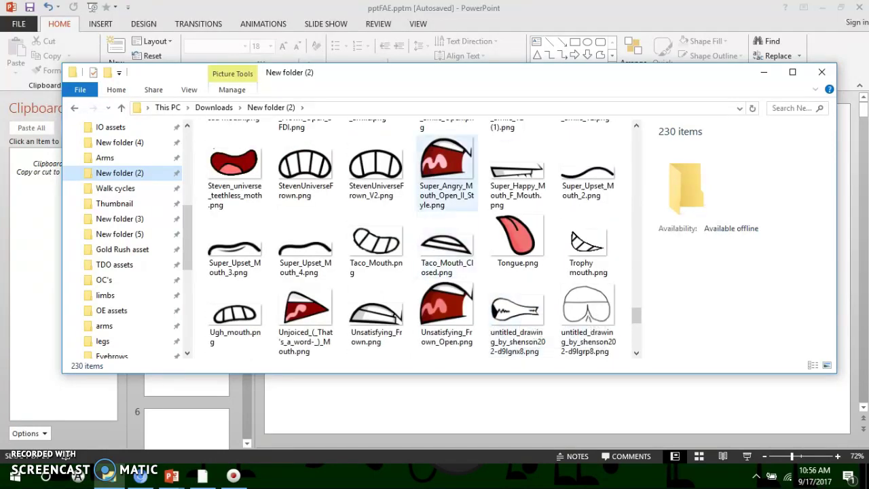
pyautogui.scroll(-10, 446, 309)
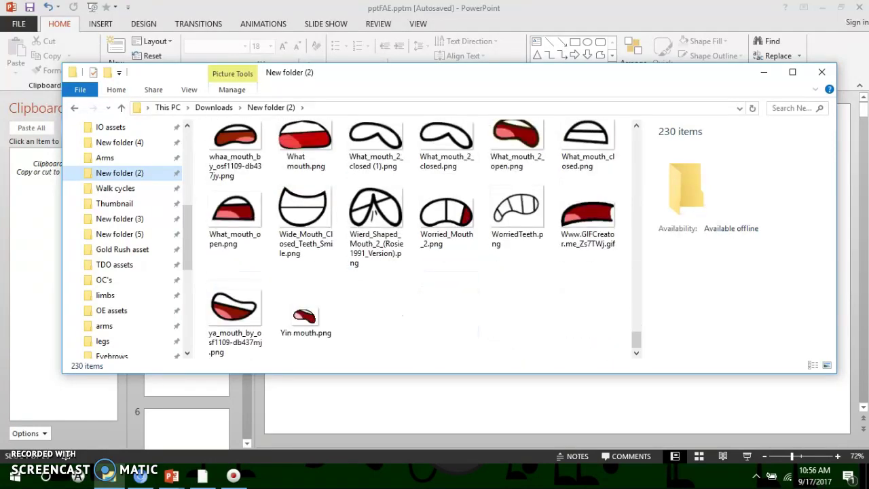
pyautogui.scroll(5, 588, 305)
pyautogui.scroll(15, 588, 305)
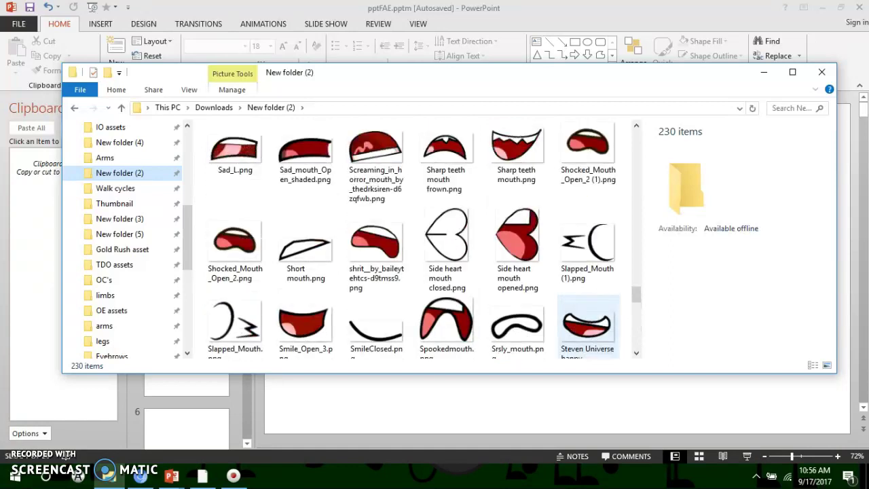
pyautogui.scroll(-3, 518, 312)
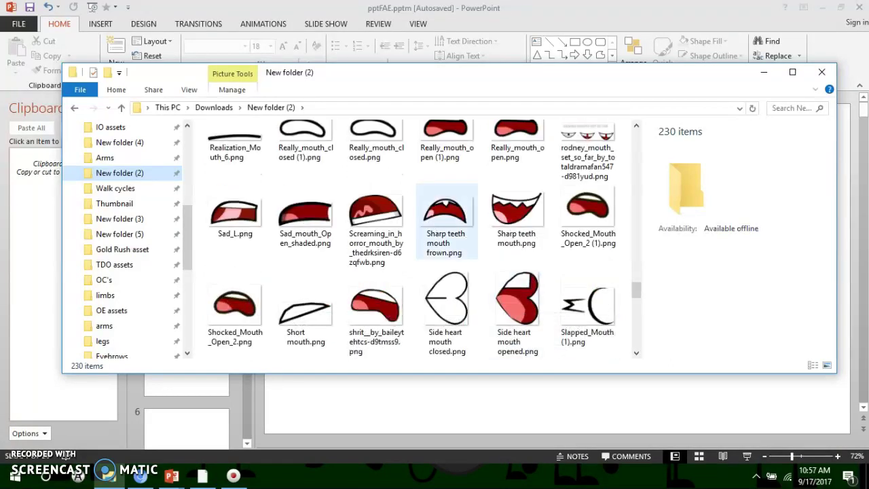
pyautogui.scroll(3, 444, 221)
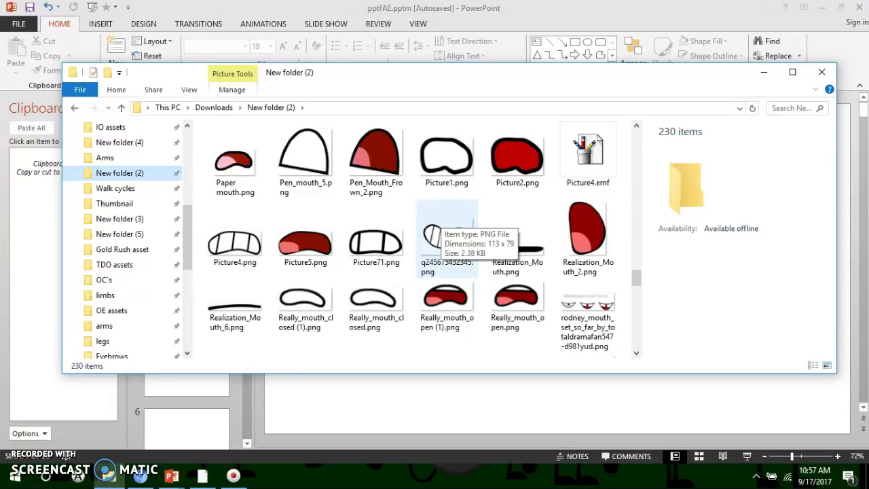
pyautogui.scroll(-3, 447, 272)
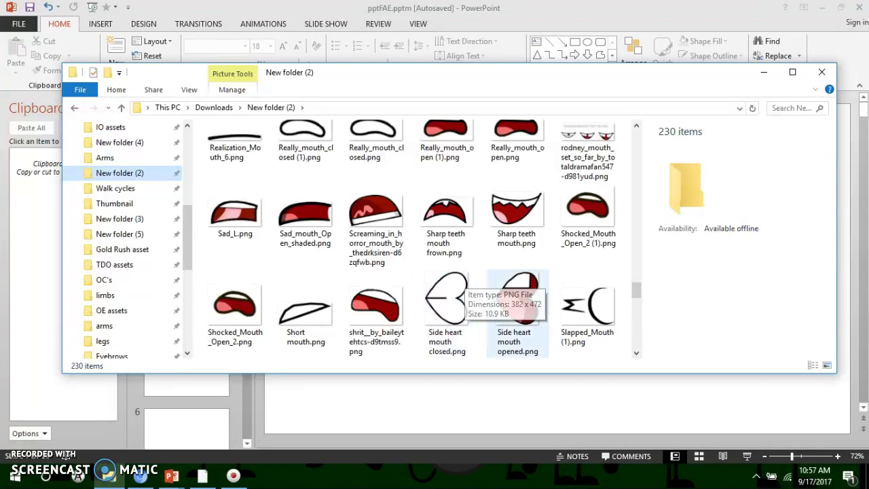
pyautogui.scroll(2, 377, 230)
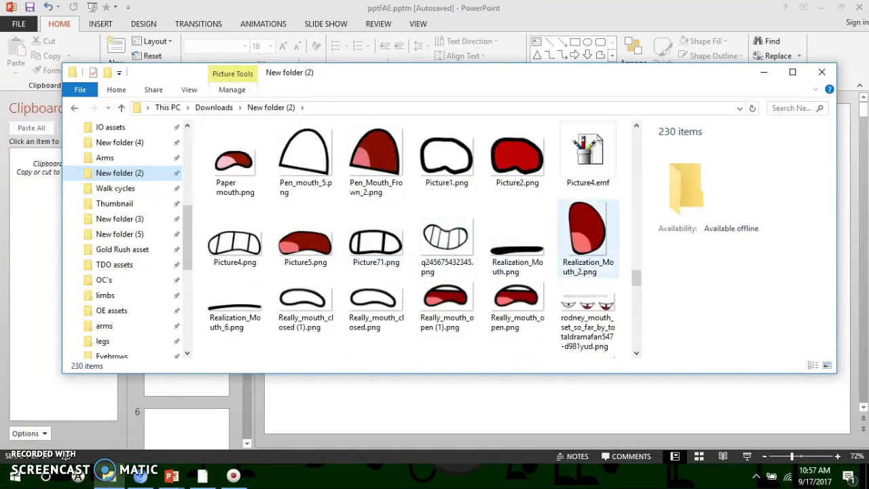
# Insert Oof_mouth.png onto the slide and place it, mirrored, just below the medical kit's red cross
pyautogui.scroll(2, 543, 237)
pyautogui.moveTo(445, 241); pyautogui.dragTo(554, 400)
pyautogui.moveTo(580, 259); pyautogui.dragTo(728, 260)
pyautogui.click(651, 366)
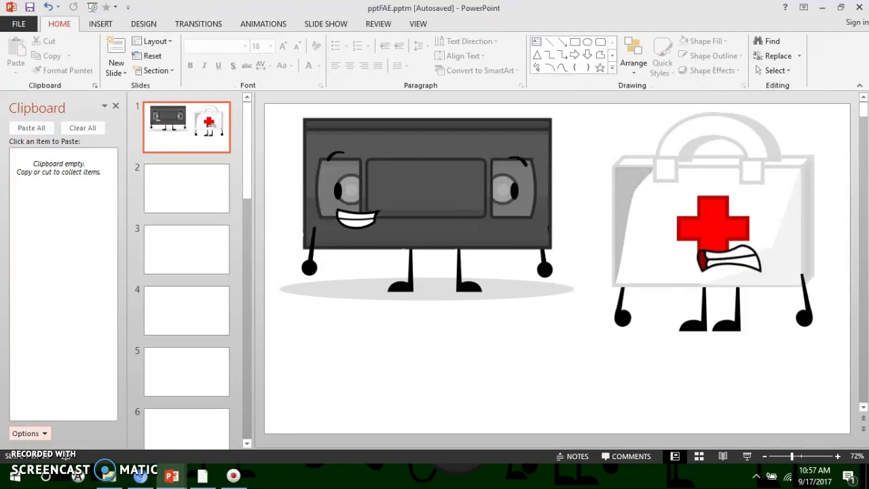
# Insert an angry-browed eye picture from the Downloads New folder, shrink it to 0.78" by 0.52", and place two copies on the medical kit
pyautogui.click(108, 476)
pyautogui.scroll(2, 121, 203)
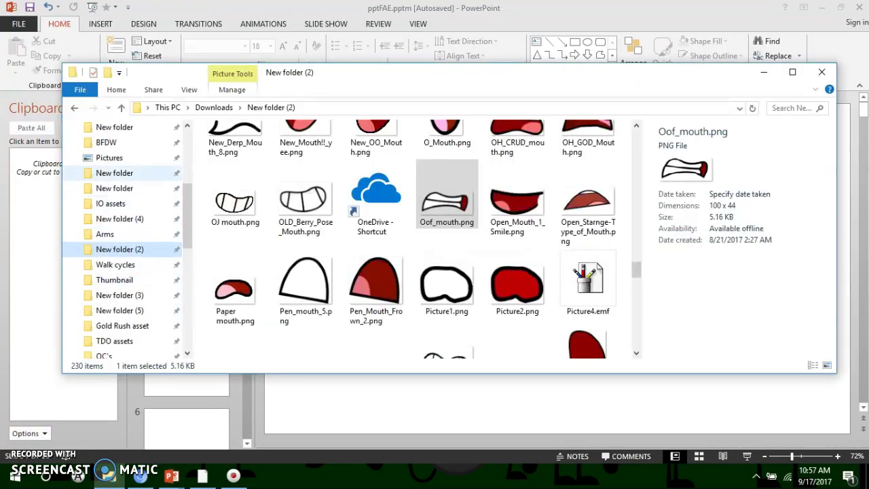
pyautogui.click(115, 173)
pyautogui.scroll(-6, 518, 305)
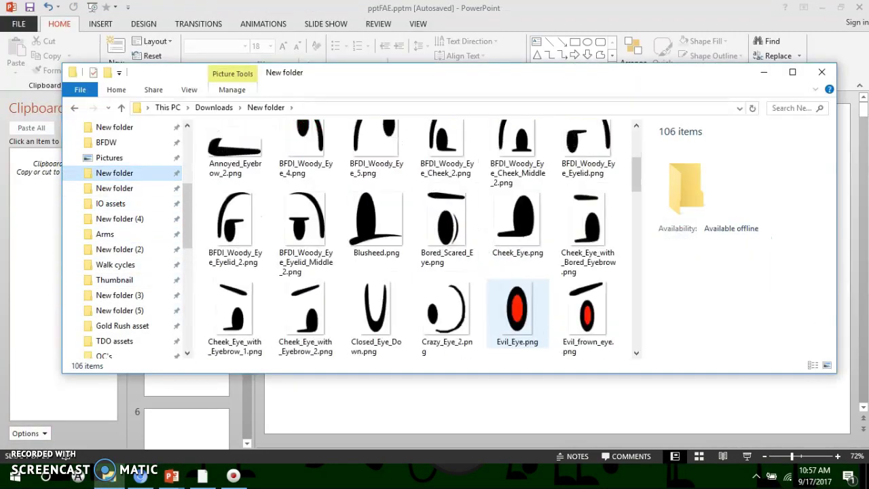
pyautogui.scroll(-2, 517, 305)
pyautogui.scroll(6, 517, 306)
pyautogui.click(447, 242)
pyautogui.moveTo(446, 241); pyautogui.dragTo(543, 407)
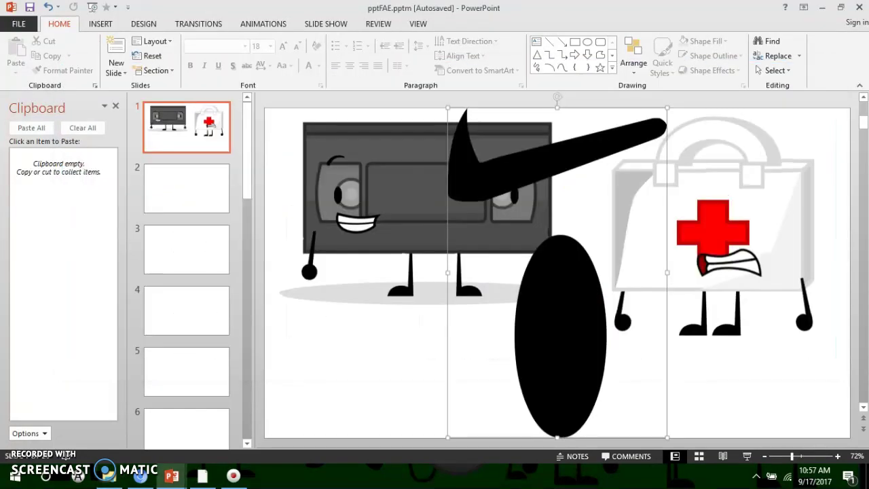
pyautogui.moveTo(666, 104); pyautogui.dragTo(646, 216)
pyautogui.click(685, 240)
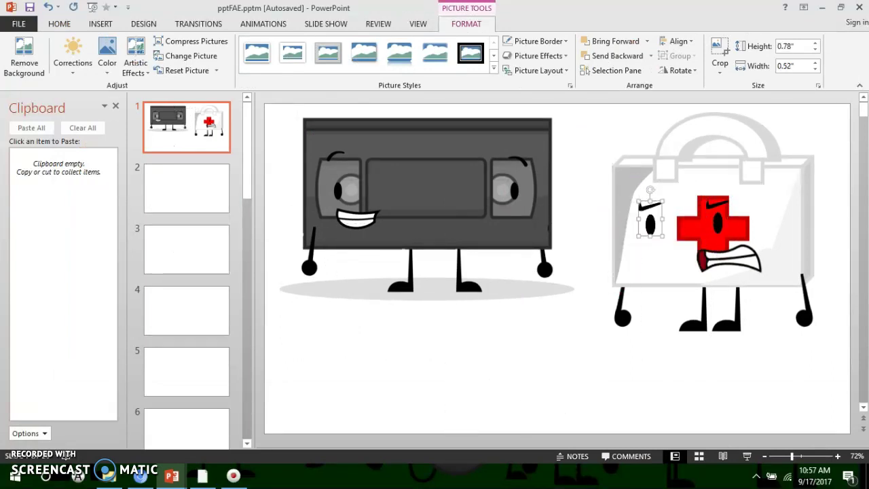
# Flip the medical kit's left eye horizontally and move its mouth slightly up
pyautogui.click(679, 70)
pyautogui.click(702, 131)
pyautogui.moveTo(729, 259); pyautogui.dragTo(728, 250)
# Cut the medical kit's left eye from the slide and clear the clipboard
pyautogui.click(649, 224)
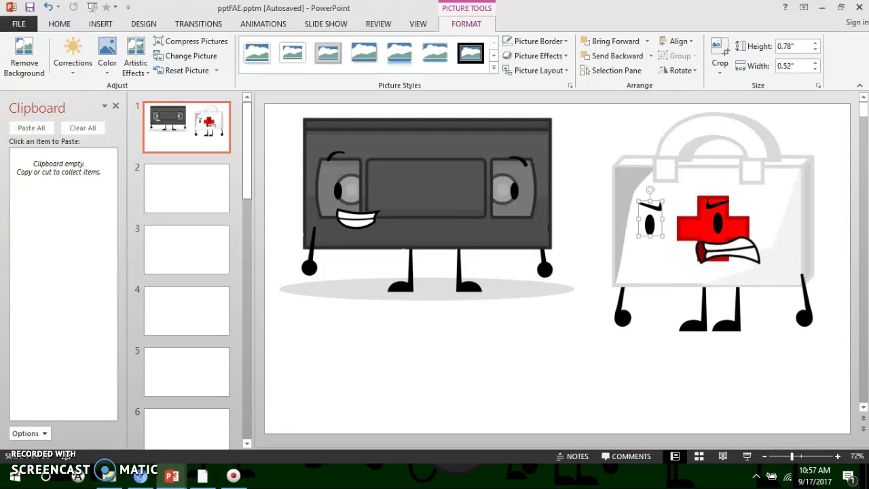
pyautogui.click(59, 23)
pyautogui.click(48, 41)
pyautogui.click(82, 128)
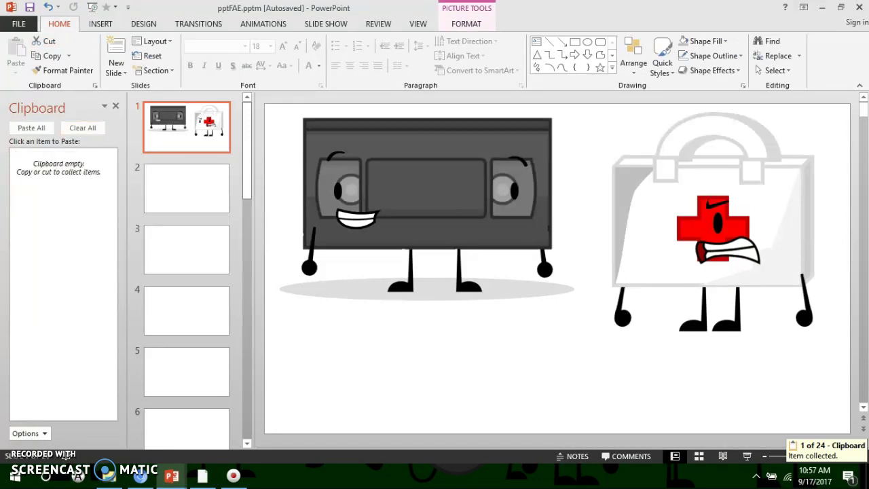
# Insert Upset_Eye.png from the Downloads New folder, shrink it to about 1.03" by 0.53", and place it left of the medical kit's red cross
pyautogui.click(109, 476)
pyautogui.scroll(-5, 376, 317)
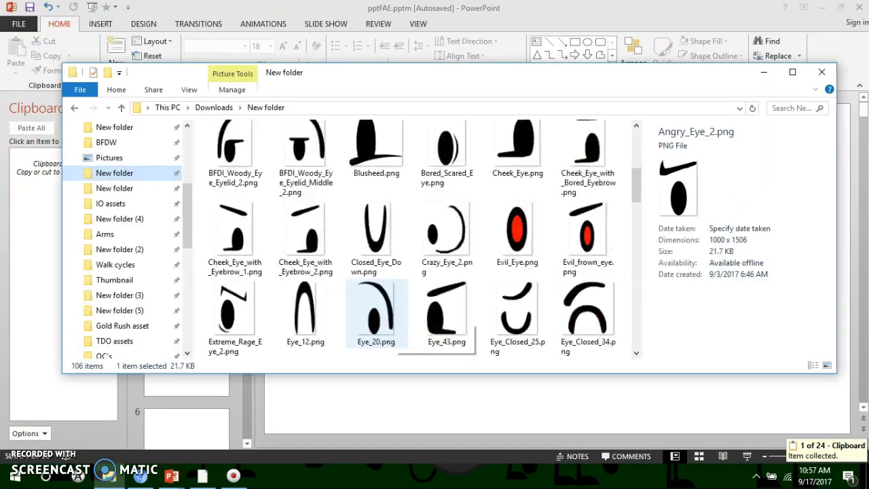
pyautogui.scroll(-10, 517, 231)
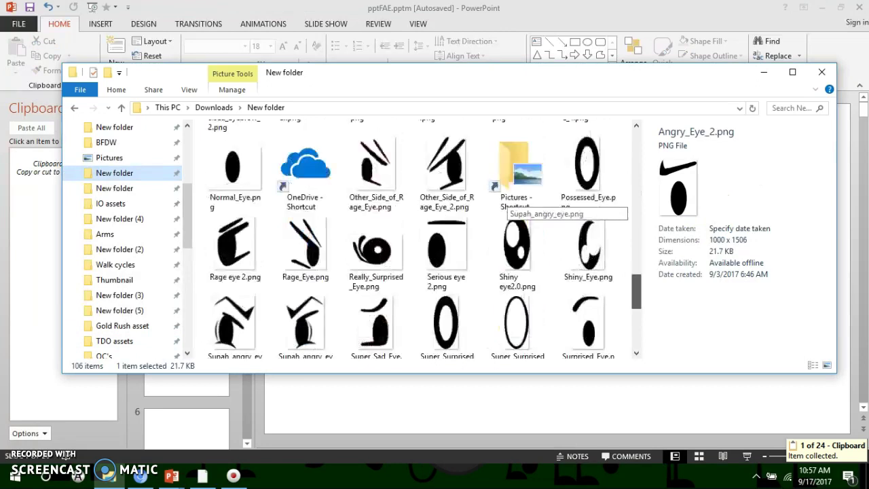
pyautogui.scroll(-1, 516, 204)
pyautogui.click(518, 251)
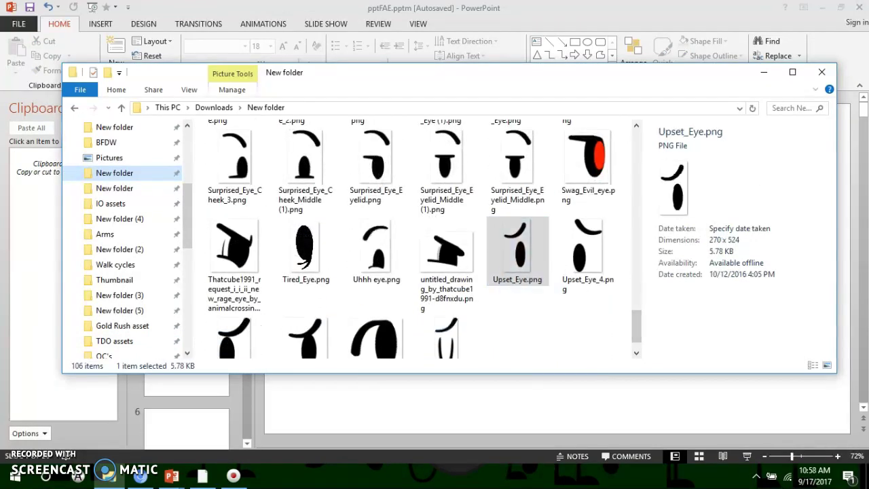
pyautogui.hotkey('alt', 'Tab')
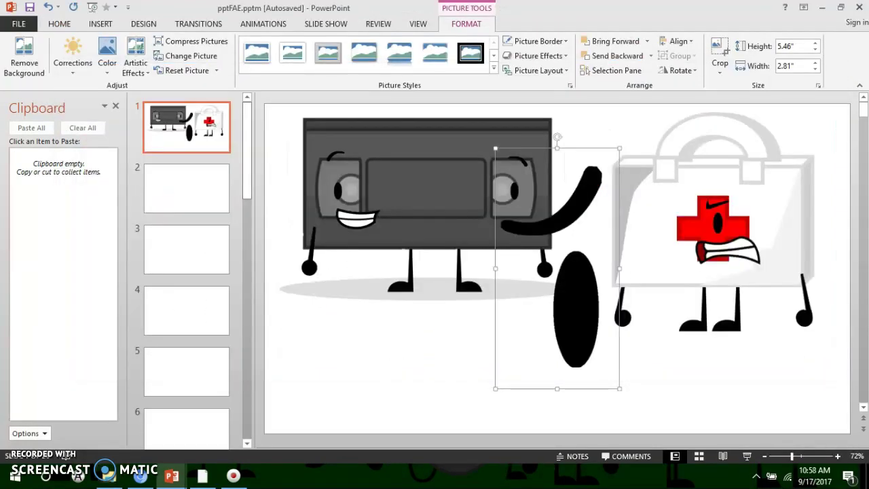
pyautogui.moveTo(619, 148); pyautogui.dragTo(652, 221)
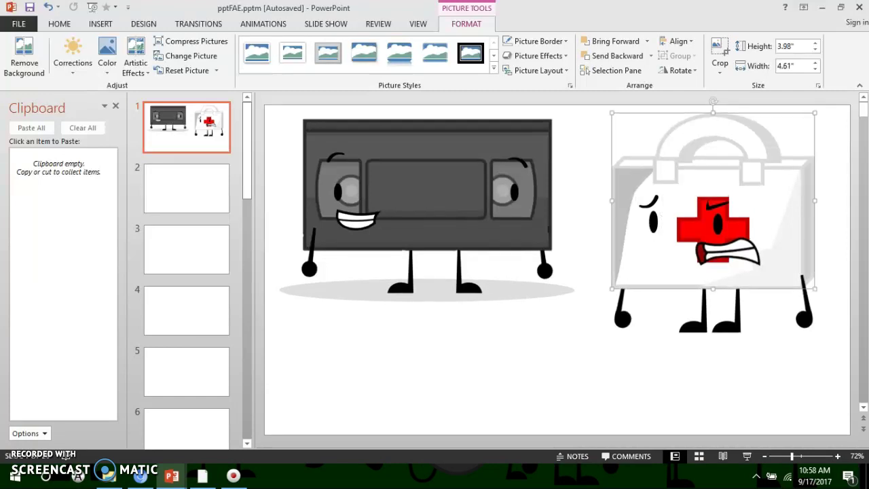
pyautogui.moveTo(662, 190)
pyautogui.mouseDown()
pyautogui.moveTo(658, 199)
pyautogui.moveTo(664, 189)
pyautogui.mouseUp()
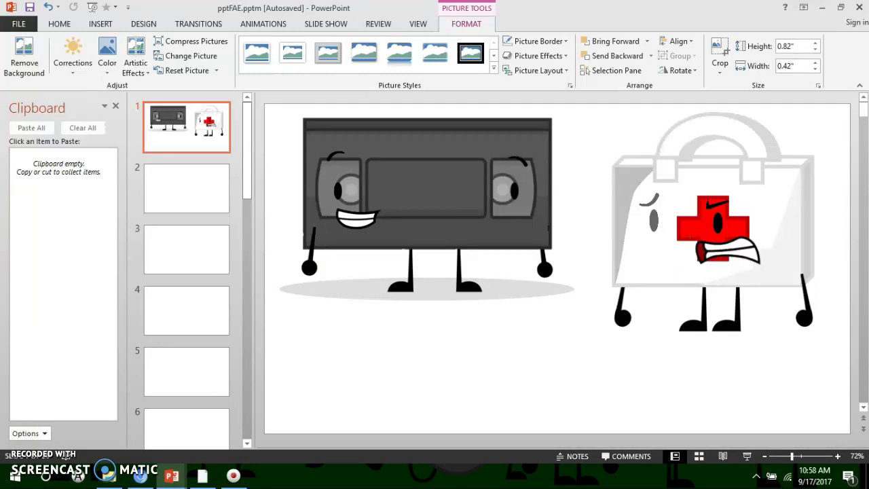
pyautogui.hotkey('ctrl', 'z')
# Duplicate the upset eye in place and crop one copy down to its pupil
pyautogui.rightClick(653, 220)
pyautogui.click(696, 243)
pyautogui.moveTo(653, 220); pyautogui.dragTo(653, 219)
pyautogui.click(720, 53)
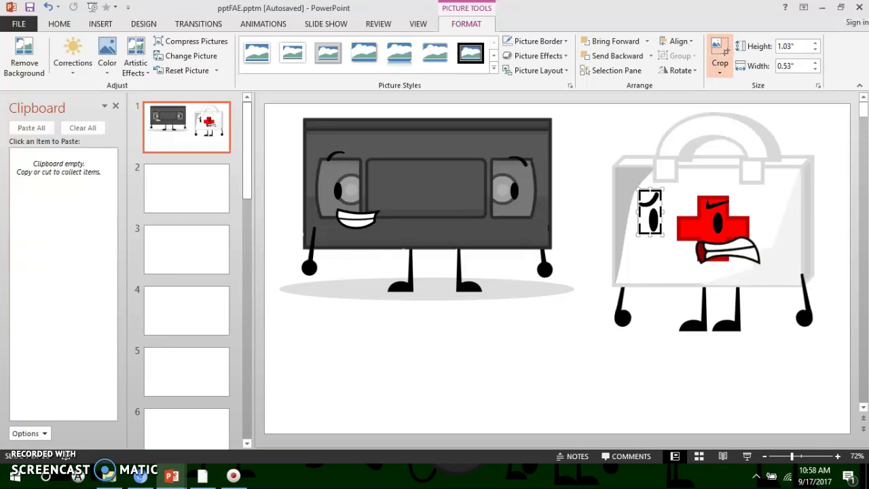
pyautogui.moveTo(662, 190)
pyautogui.mouseDown()
pyautogui.moveTo(660, 207)
pyautogui.moveTo(650, 199)
pyautogui.mouseUp()
pyautogui.click(592, 228)
pyautogui.click(649, 201)
pyautogui.hotkey('ctrl', 'z')
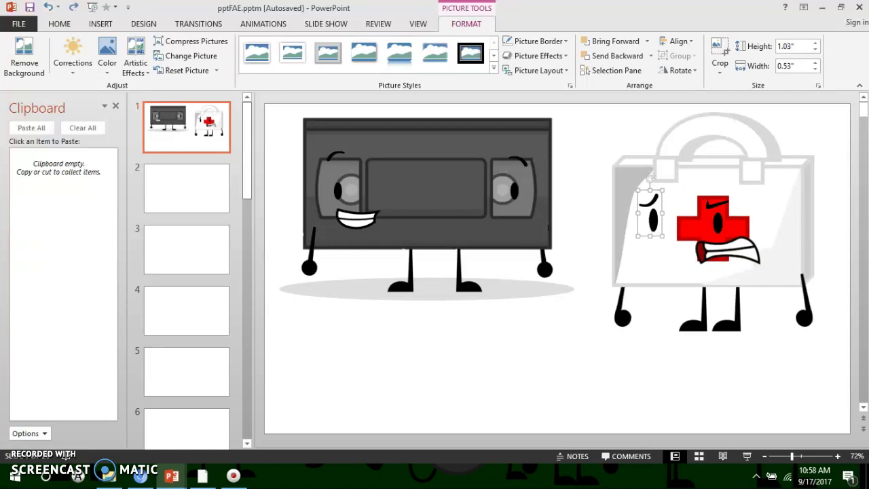
# Crop the other upset eye copy to its eyebrow, raise the brow and shift the pupil slightly left
pyautogui.click(721, 49)
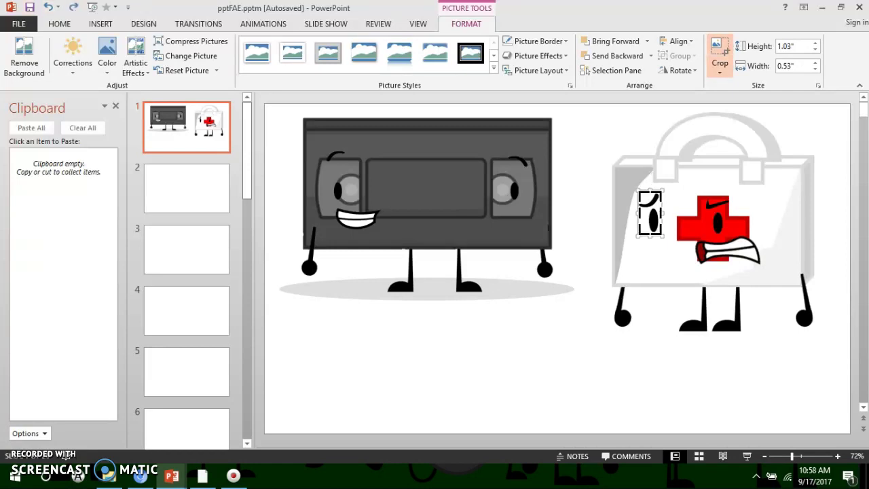
pyautogui.moveTo(650, 235); pyautogui.dragTo(650, 213)
pyautogui.click(679, 189)
pyautogui.moveTo(649, 204)
pyautogui.mouseDown()
pyautogui.moveTo(649, 182)
pyautogui.moveTo(649, 190)
pyautogui.mouseUp()
pyautogui.moveTo(653, 221)
pyautogui.mouseDown()
pyautogui.moveTo(664, 219)
pyautogui.moveTo(643, 219)
pyautogui.mouseUp()
# Duplicate the angry eye on the red cross in place and crop one copy to its pupil, about 0.53" by 0.45"
pyautogui.click(718, 222)
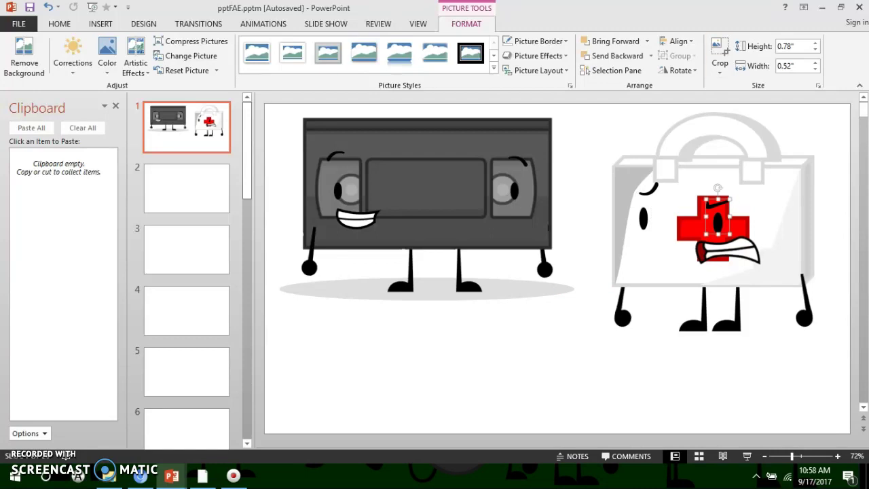
pyautogui.rightClick(719, 210)
pyautogui.click(754, 228)
pyautogui.moveTo(733, 221)
pyautogui.mouseDown()
pyautogui.moveTo(717, 216)
pyautogui.moveTo(725, 209)
pyautogui.mouseUp()
pyautogui.click(720, 70)
pyautogui.click(731, 86)
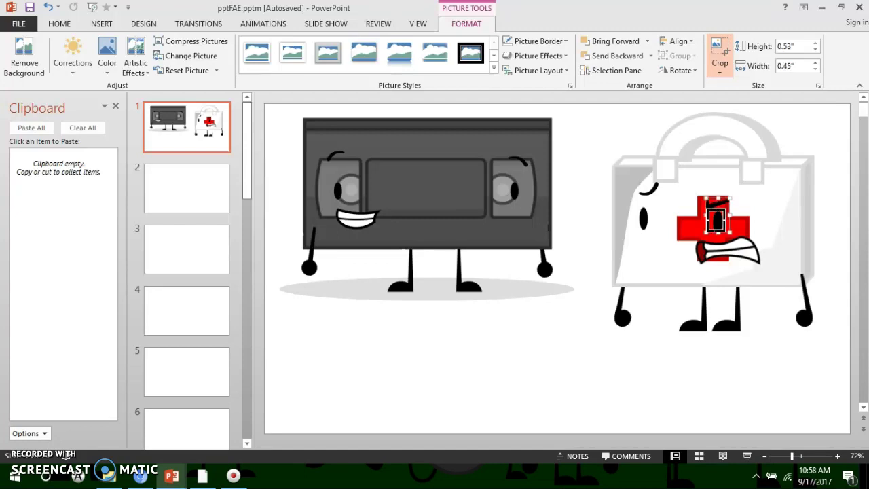
pyautogui.click(749, 203)
# Crop the other copy of the angry eye on the red cross down to its eyebrow
pyautogui.click(718, 205)
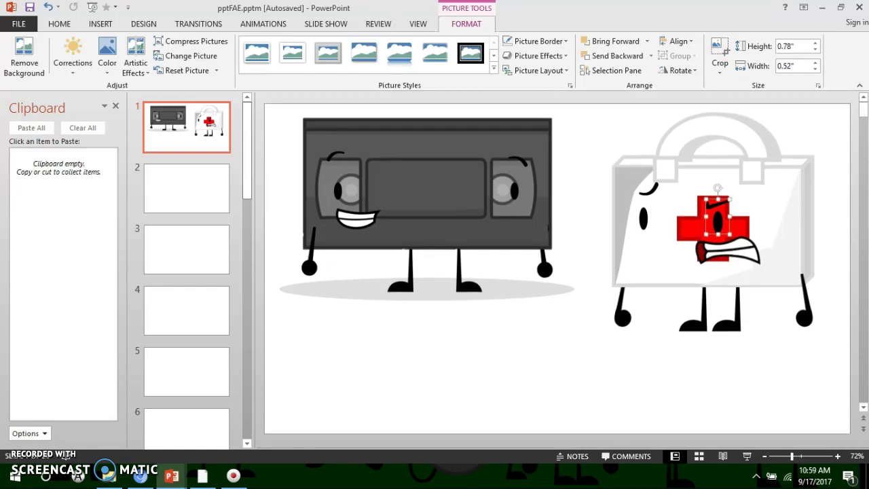
pyautogui.click(719, 53)
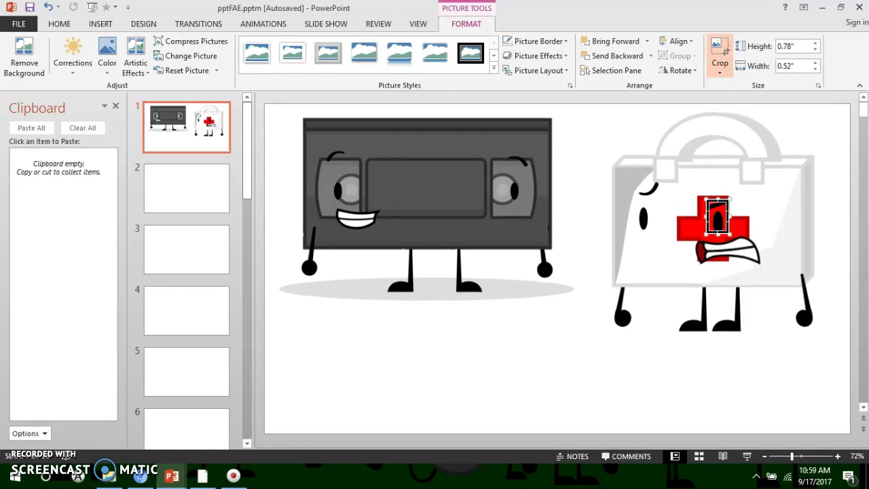
pyautogui.moveTo(729, 233); pyautogui.dragTo(734, 280)
pyautogui.click(751, 209)
# Move the angry pupil on the red cross slightly left and recolour it and its eyebrow orange
pyautogui.click(48, 7)
pyautogui.moveTo(828, 125); pyautogui.dragTo(677, 247)
pyautogui.click(106, 55)
pyautogui.click(185, 201)
pyautogui.press('Escape')
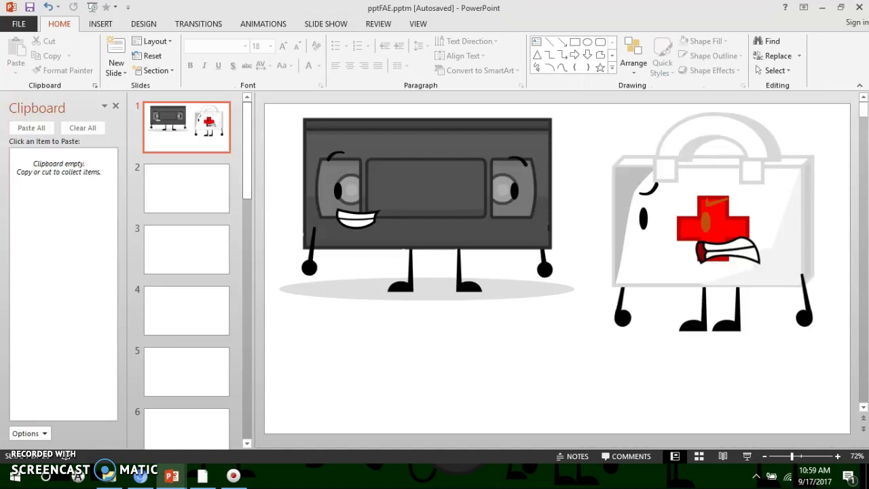
# Ungroup the VHS tape character and place a copy of its shadow ellipse beneath the medical kit's feet
pyautogui.click(426, 188)
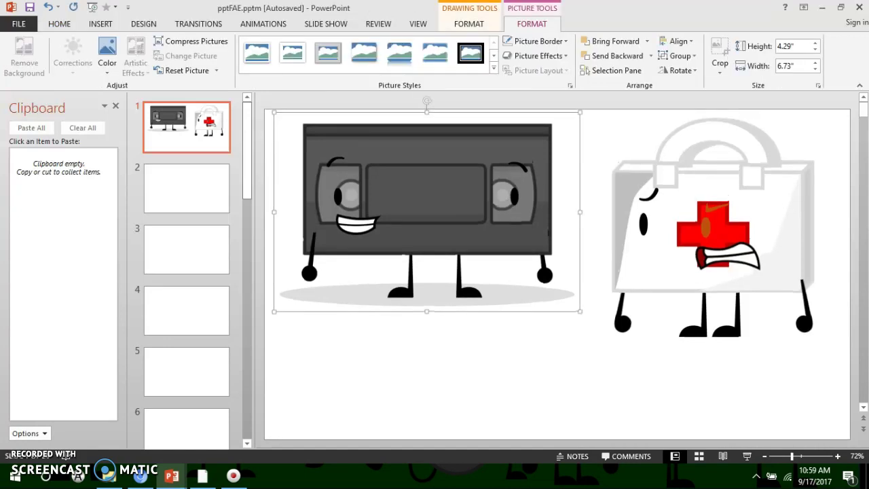
pyautogui.click(681, 56)
pyautogui.click(691, 104)
pyautogui.press('Escape')
pyautogui.moveTo(475, 292)
pyautogui.mouseDown()
pyautogui.moveTo(757, 332)
pyautogui.moveTo(468, 310)
pyautogui.moveTo(459, 285)
pyautogui.moveTo(489, 288)
pyautogui.mouseUp()
pyautogui.click(792, 351)
# Send the shadow ellipses of the VHS tape and the medical kit behind their characters
pyautogui.click(540, 297)
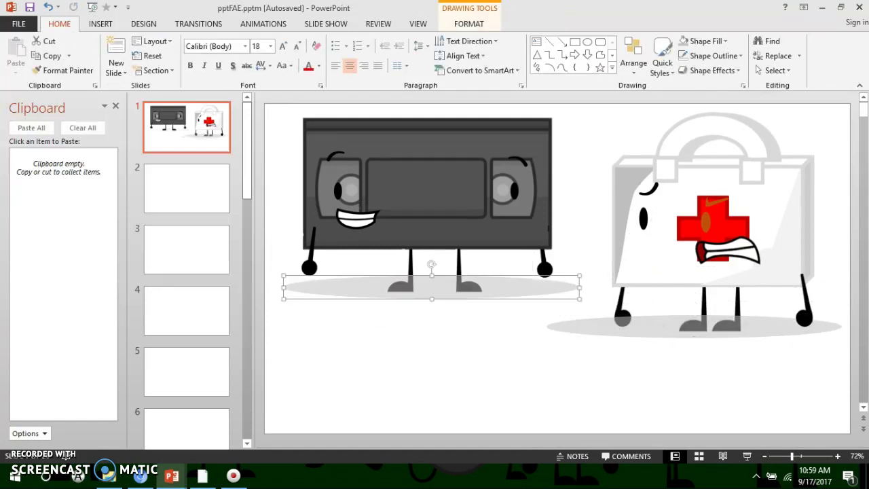
pyautogui.click(633, 57)
pyautogui.click(661, 116)
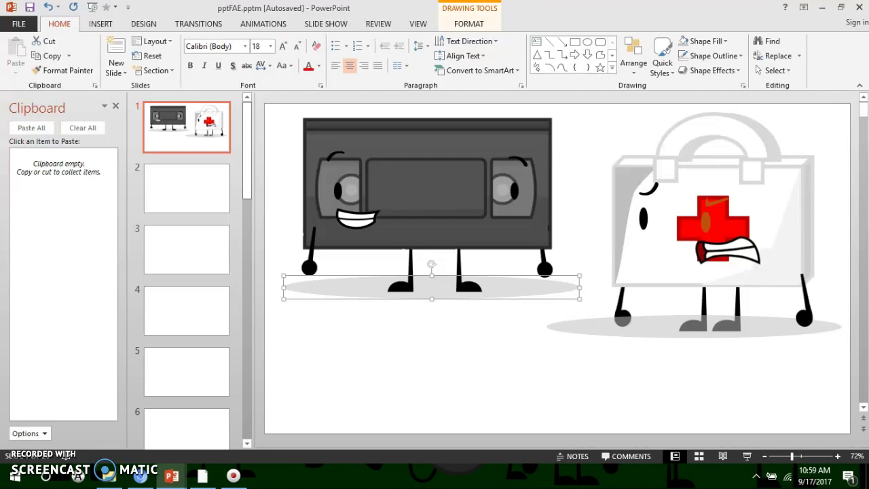
pyautogui.click(653, 329)
pyautogui.click(633, 60)
pyautogui.click(661, 117)
pyautogui.click(584, 380)
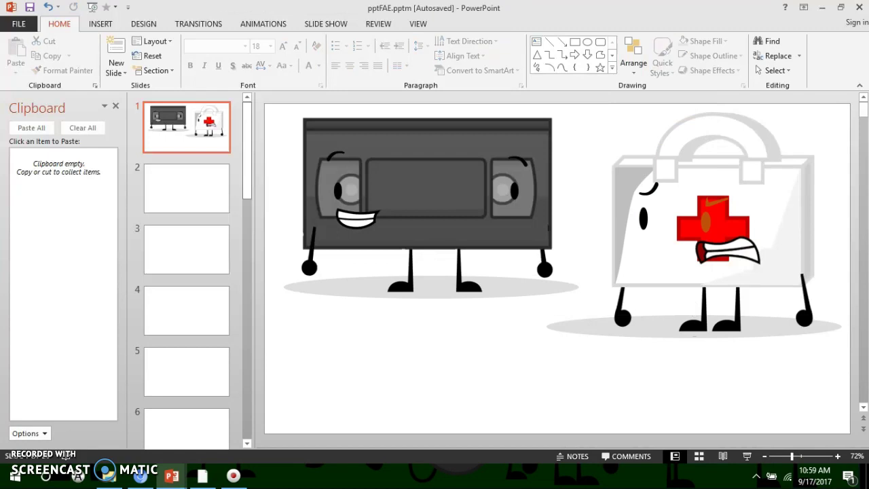
# Narrow the medical kit's shadow from its left end and shift the kit's mouth slightly up and left
pyautogui.click(584, 328)
pyautogui.moveTo(546, 326); pyautogui.dragTo(583, 326)
pyautogui.press('Escape')
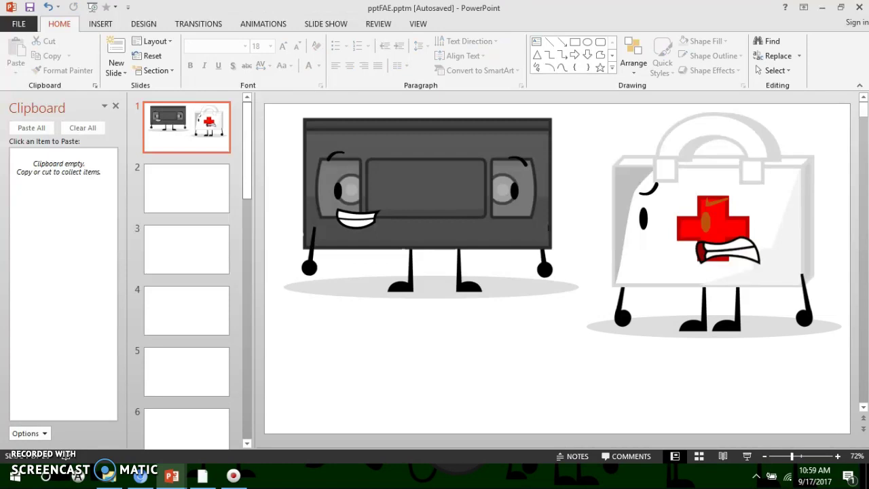
pyautogui.moveTo(728, 251); pyautogui.dragTo(720, 246)
pyautogui.press('Escape')
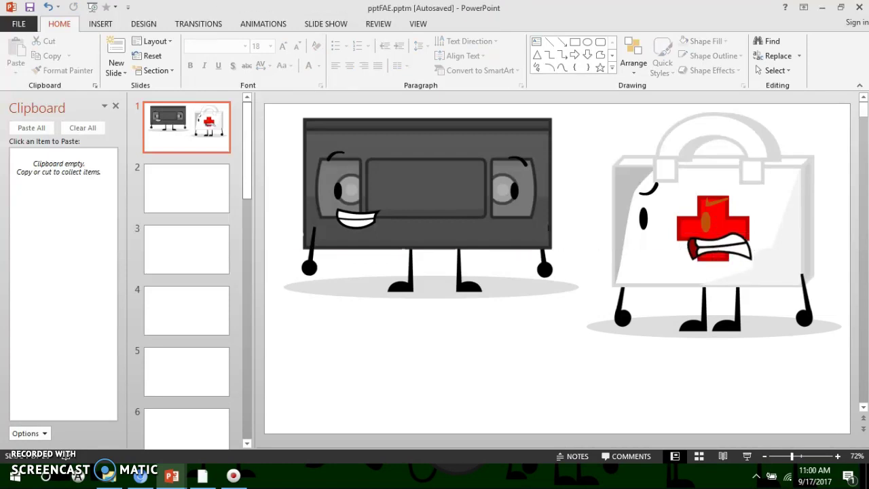
pyautogui.moveTo(548, 429); pyautogui.dragTo(858, 91)
pyautogui.click(633, 56)
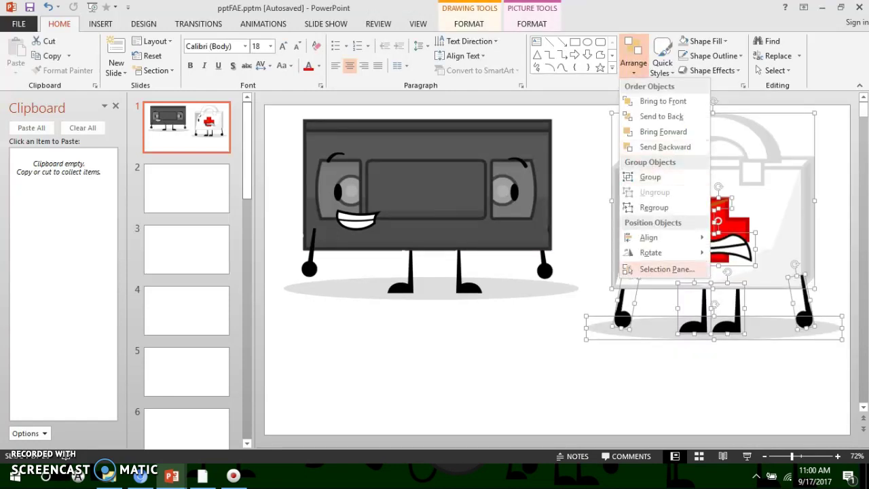
pyautogui.click(667, 268)
pyautogui.press('Escape')
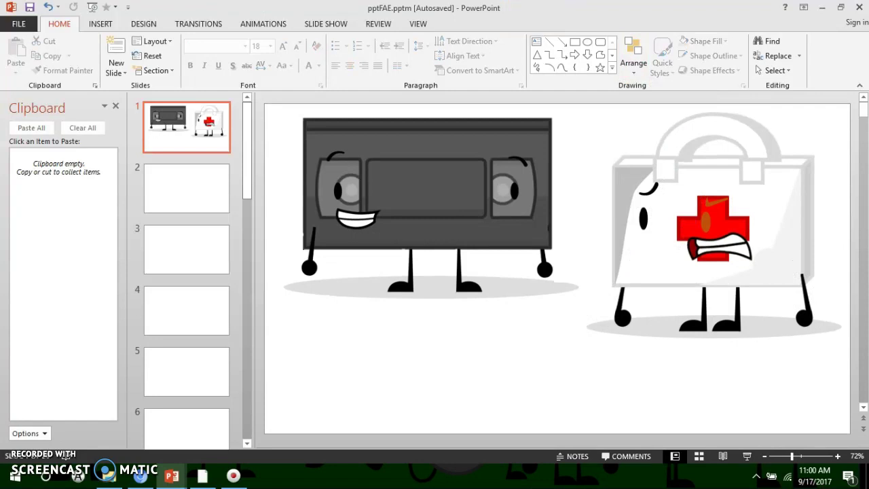
# Remove the shadow ellipse under the medical kit and clear the clipboard
pyautogui.click(652, 329)
pyautogui.click(51, 56)
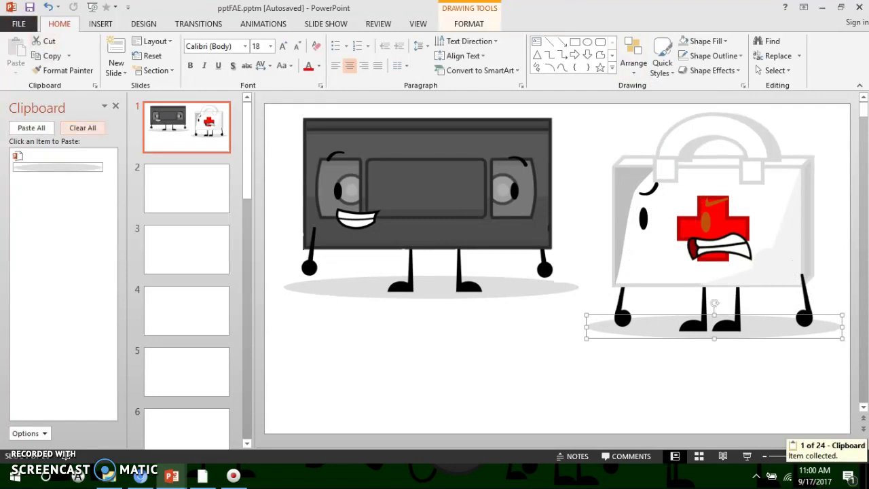
pyautogui.click(82, 127)
pyautogui.press('Delete')
pyautogui.moveTo(623, 316); pyautogui.dragTo(793, 423)
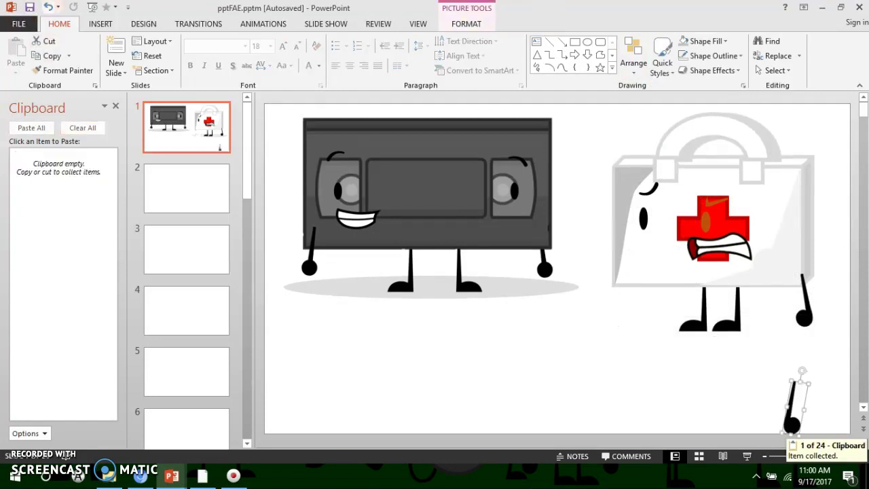
pyautogui.click(48, 7)
pyautogui.click(421, 370)
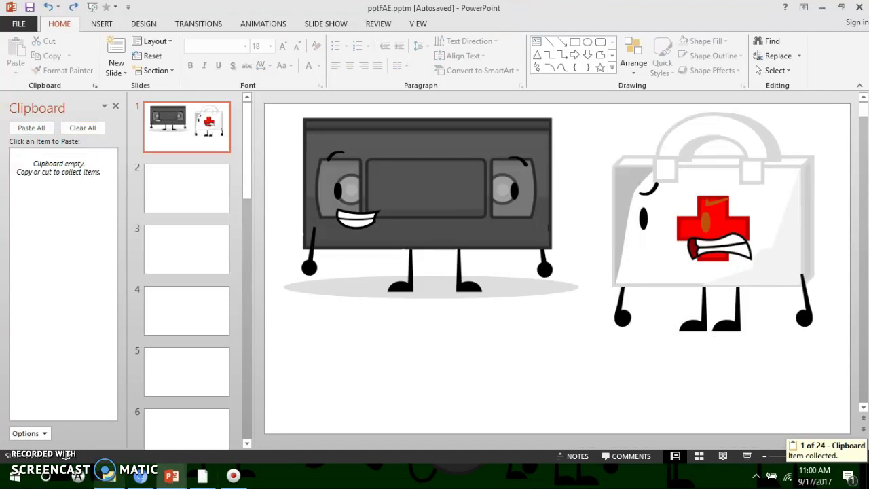
# Insert Key pose.png from the Random Objects folder onto the slide
pyautogui.click(108, 476)
pyautogui.scroll(-2, 115, 280)
pyautogui.click(111, 310)
pyautogui.scroll(-1, 115, 319)
pyautogui.click(124, 311)
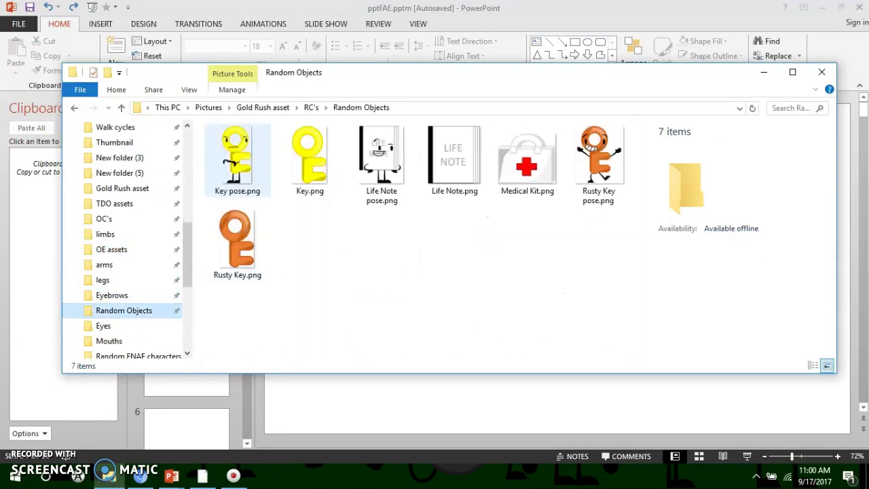
pyautogui.moveTo(237, 163); pyautogui.dragTo(557, 390)
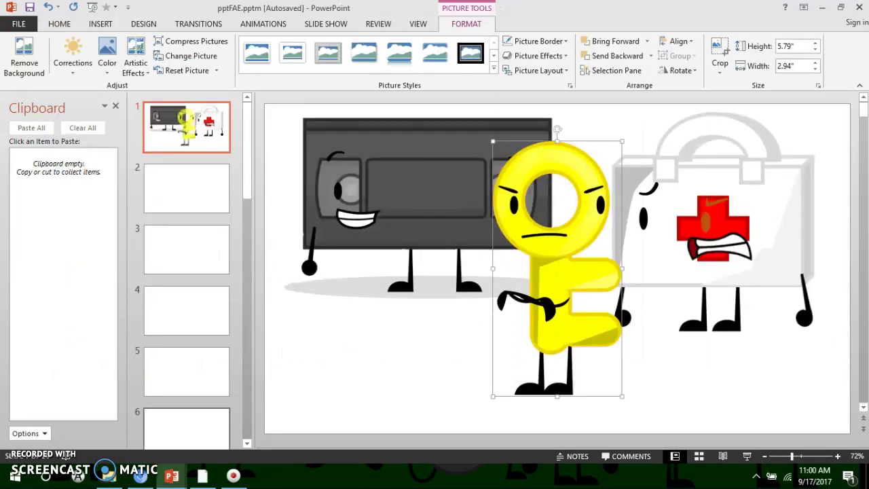
# Insert Life Note pose.png and Rusty Key pose.png from the Random Objects folder onto the slide
pyautogui.click(108, 475)
pyautogui.moveTo(378, 160); pyautogui.dragTo(529, 408)
pyautogui.click(109, 476)
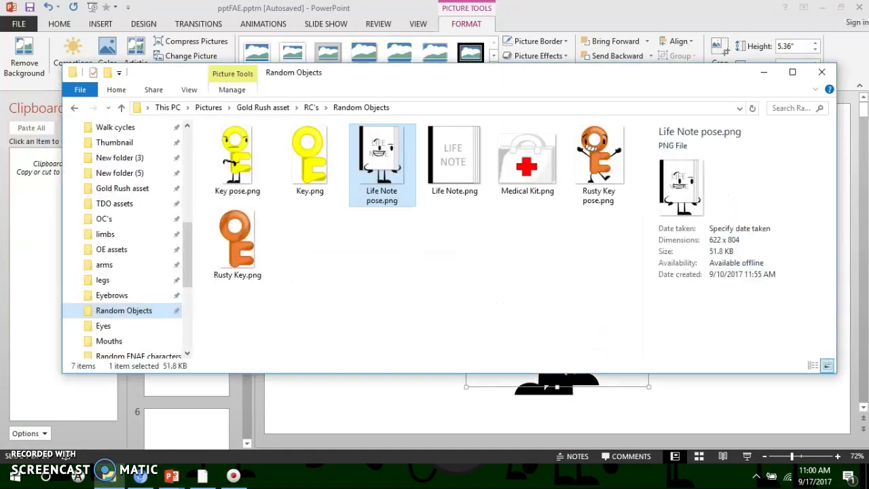
pyautogui.moveTo(598, 163); pyautogui.dragTo(557, 407)
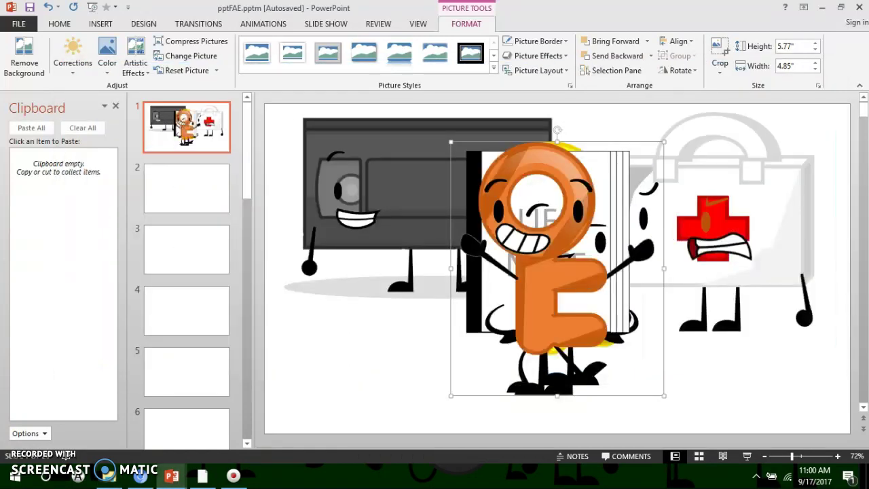
# Cut the Rusty Key, Life Note and Key pose pictures from the slide and clear the clipboard
pyautogui.moveTo(430, 419); pyautogui.dragTo(629, 110)
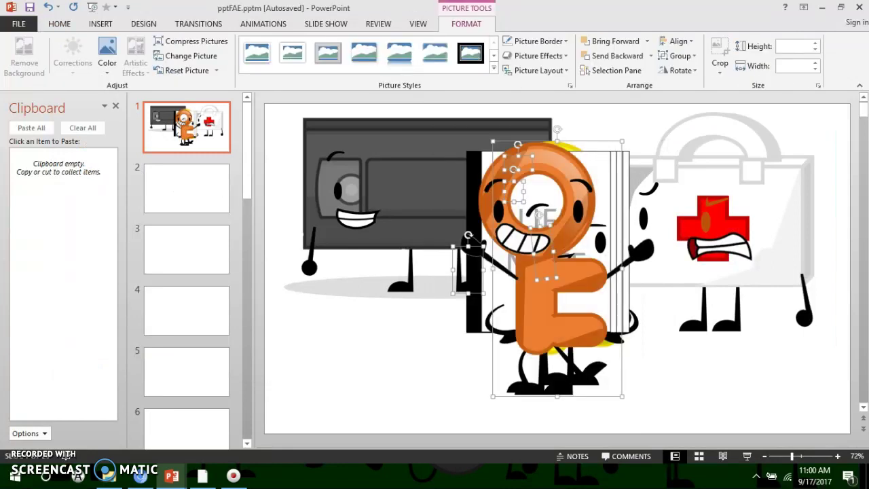
pyautogui.click(571, 272)
pyautogui.click(60, 24)
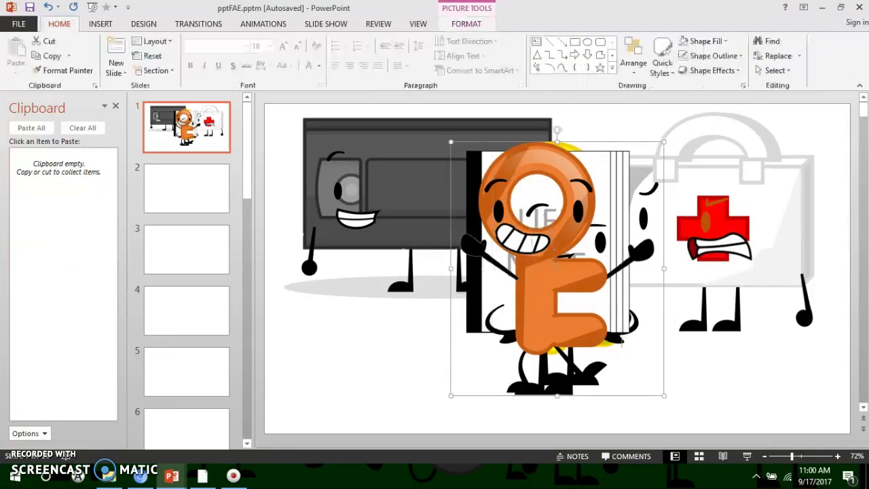
pyautogui.hotkey('ctrl', 'x')
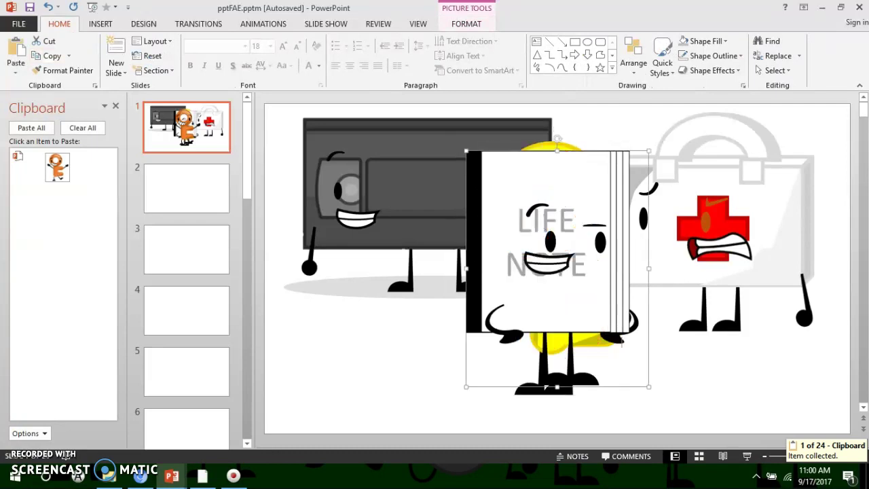
pyautogui.click(46, 41)
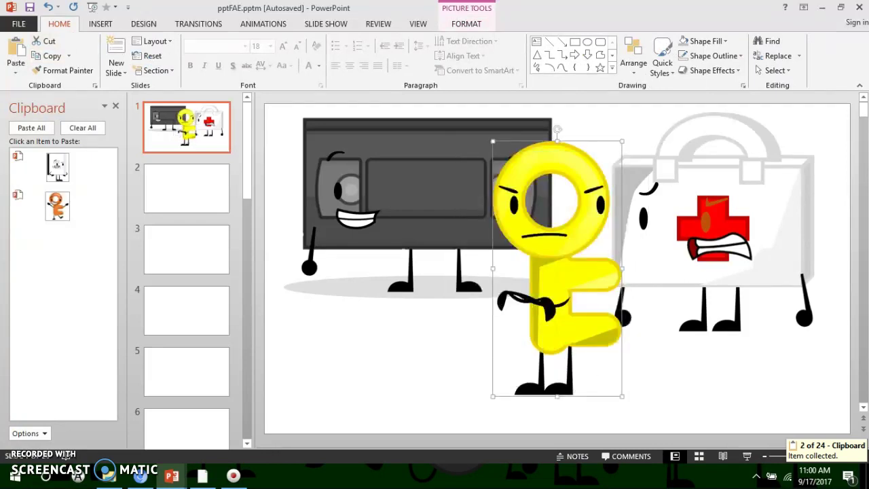
pyautogui.click(46, 41)
pyautogui.click(83, 127)
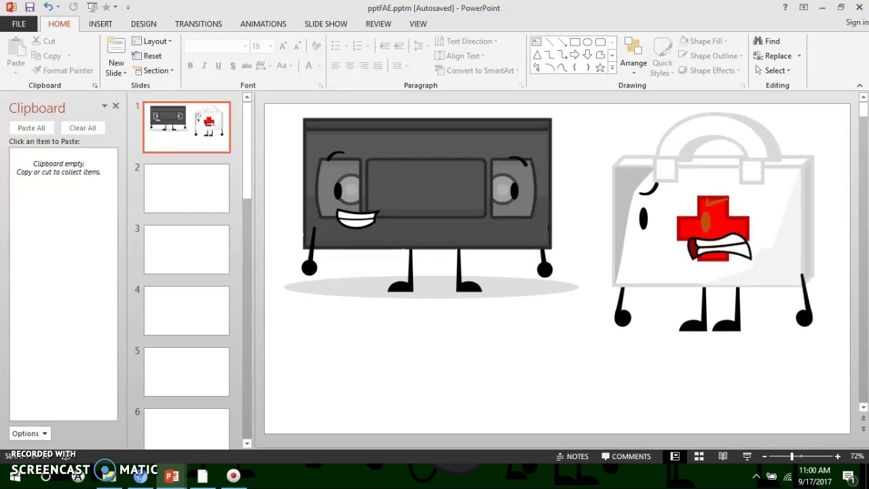
# Cut the shadow ellipse under the VHS tape character and clear the clipboard
pyautogui.click(434, 288)
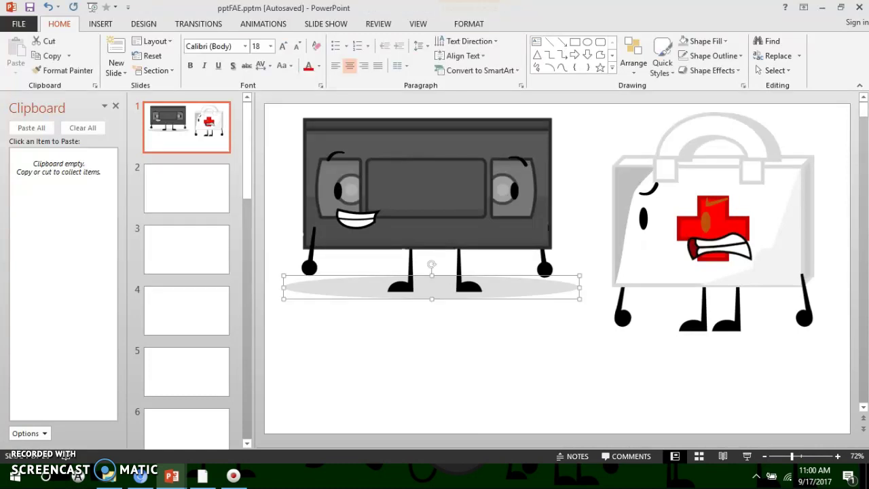
pyautogui.click(45, 42)
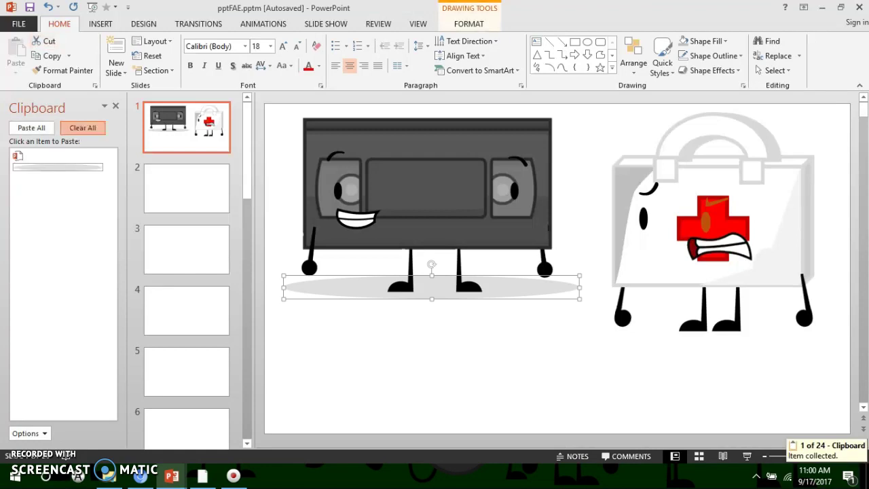
pyautogui.click(82, 128)
# Group the VHS tape picture with its face parts, arms and legs into one object
pyautogui.moveTo(578, 355); pyautogui.dragTo(258, 95)
pyautogui.click(662, 60)
pyautogui.click(634, 59)
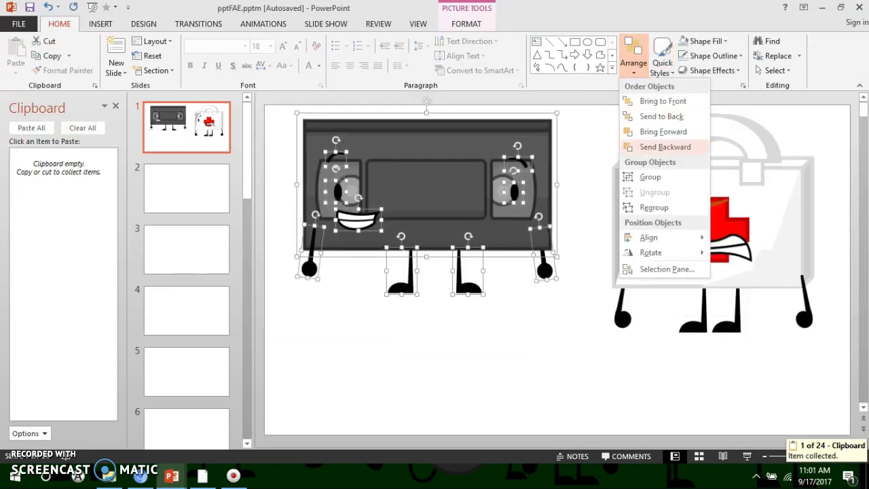
pyautogui.click(653, 177)
# Start saving the grouped VHS tape character as a picture and choose the Random Objects folder
pyautogui.rightClick(408, 198)
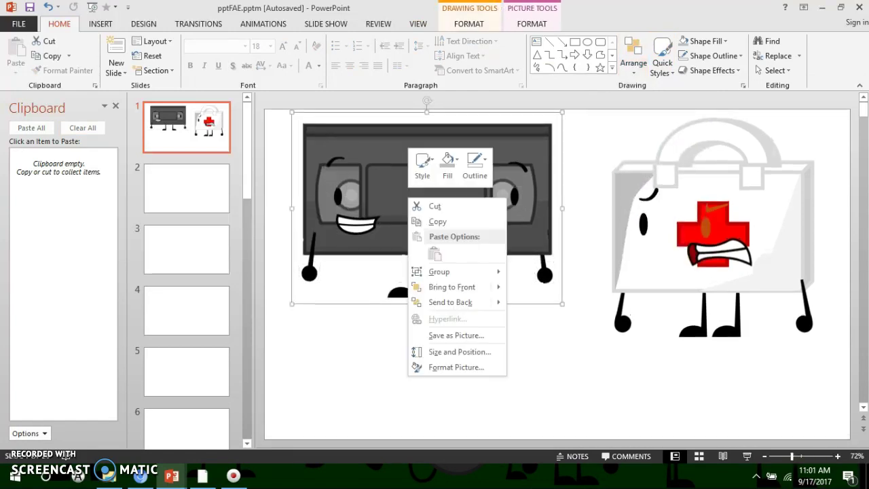
pyautogui.click(455, 335)
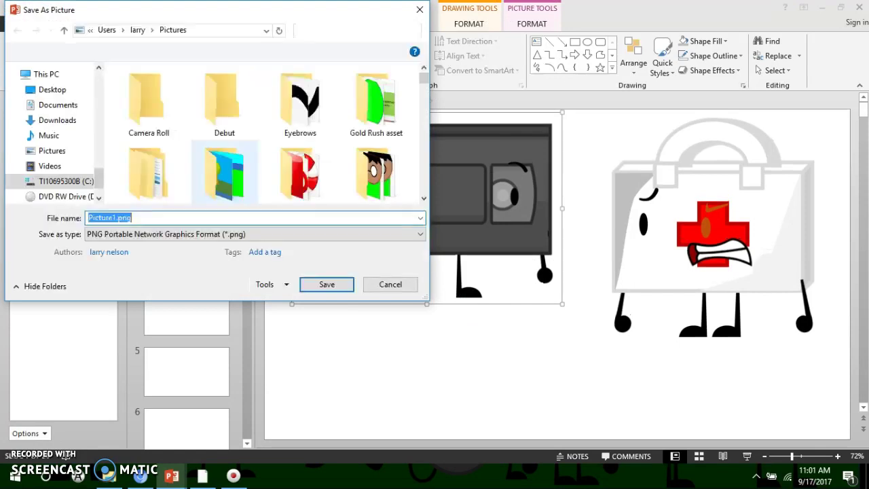
pyautogui.scroll(3, 51, 163)
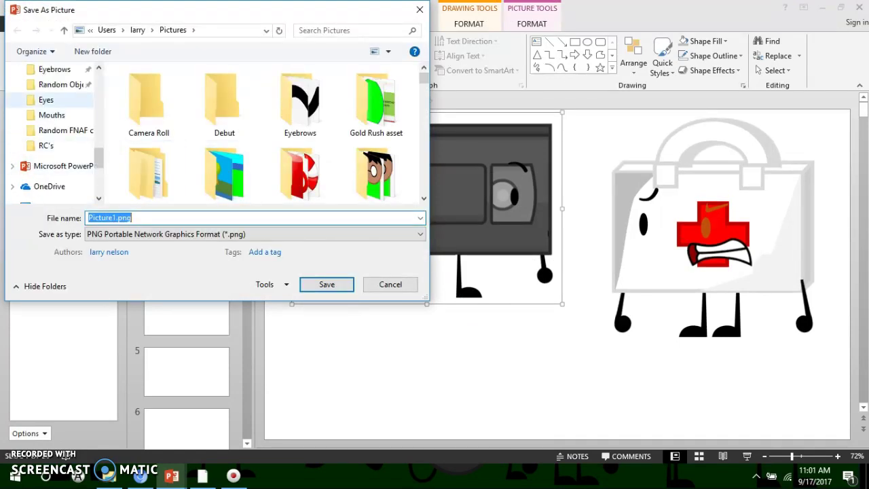
pyautogui.click(55, 69)
pyautogui.click(61, 85)
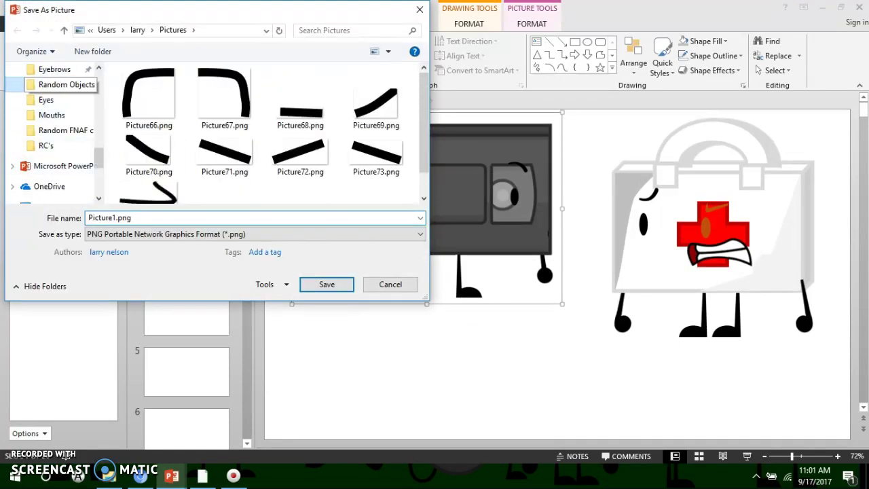
# Name the picture file "Video tape pose" and save it as a PNG
pyautogui.click(136, 218)
pyautogui.press('BackSpace')
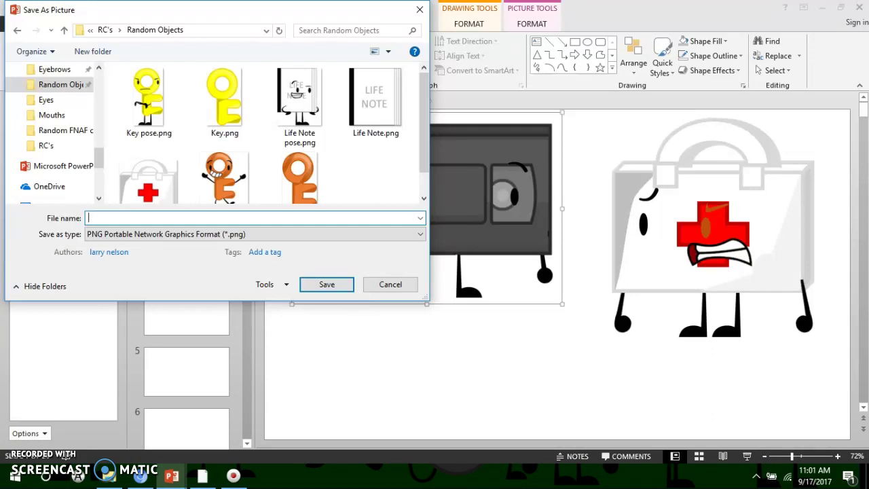
pyautogui.write('Video tape/ casscete')
pyautogui.press('BackSpace')
pyautogui.press('BackSpace')
pyautogui.press('BackSpace')
pyautogui.press('BackSpace')
pyautogui.press('BackSpace')
pyautogui.press('BackSpace')
pyautogui.press('BackSpace')
pyautogui.press('BackSpace')
pyautogui.press('BackSpace')
pyautogui.press('BackSpace')
pyautogui.write('pose')
pyautogui.click(327, 284)
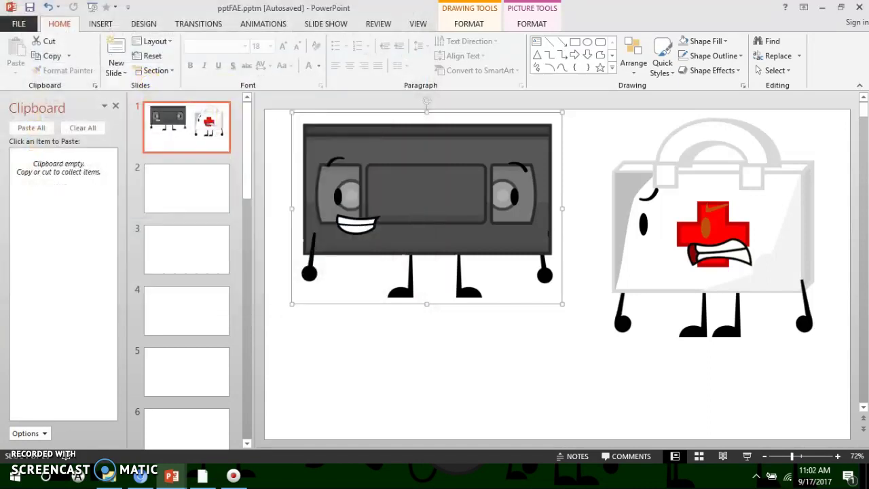
# Select only the tape body picture inside the group and start saving it as a picture
pyautogui.press('Escape')
pyautogui.click(429, 217)
pyautogui.rightClick(430, 217)
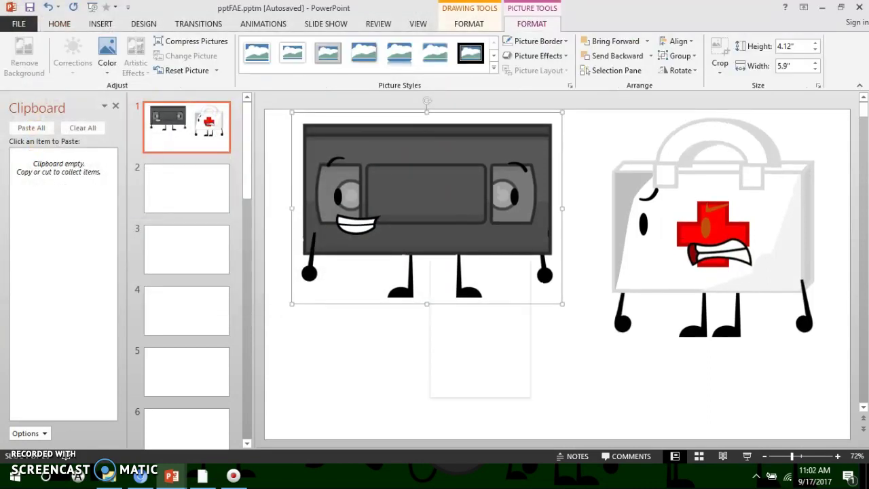
pyautogui.click(480, 356)
pyautogui.click(389, 185)
pyautogui.rightClick(389, 186)
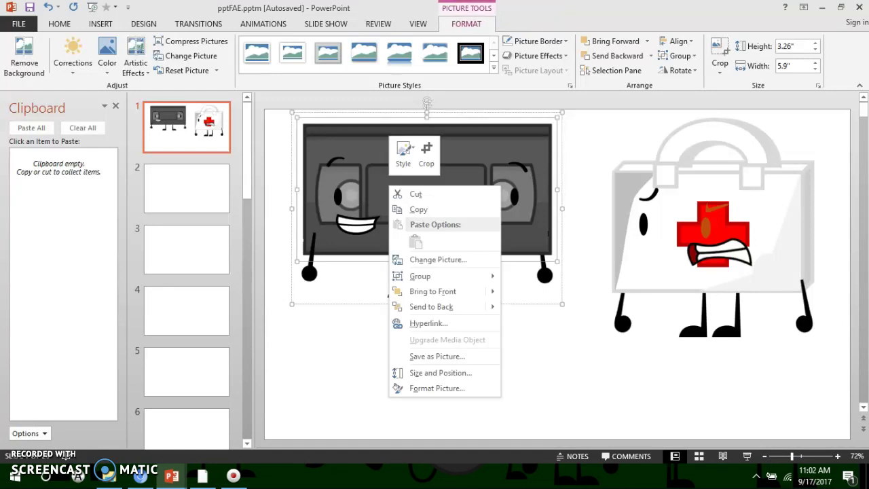
pyautogui.click(436, 356)
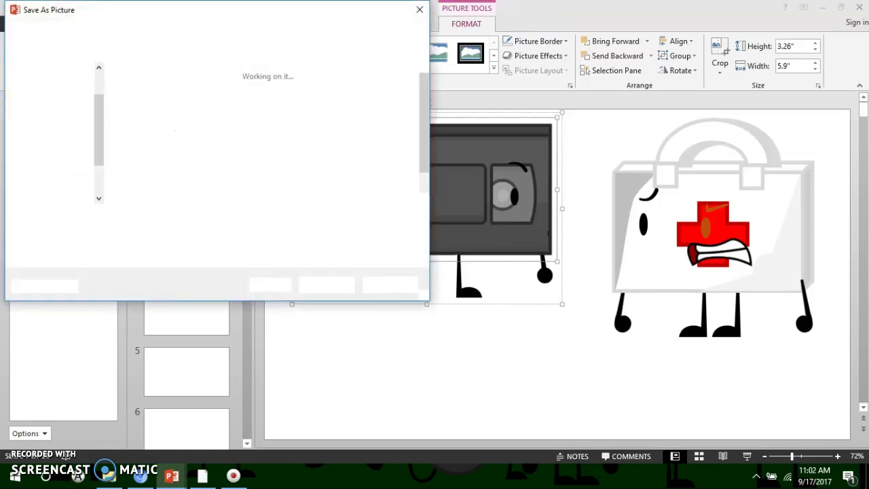
# Name the tape body picture "Video tape" and save it as a PNG in Random Objects
pyautogui.press('BackSpace')
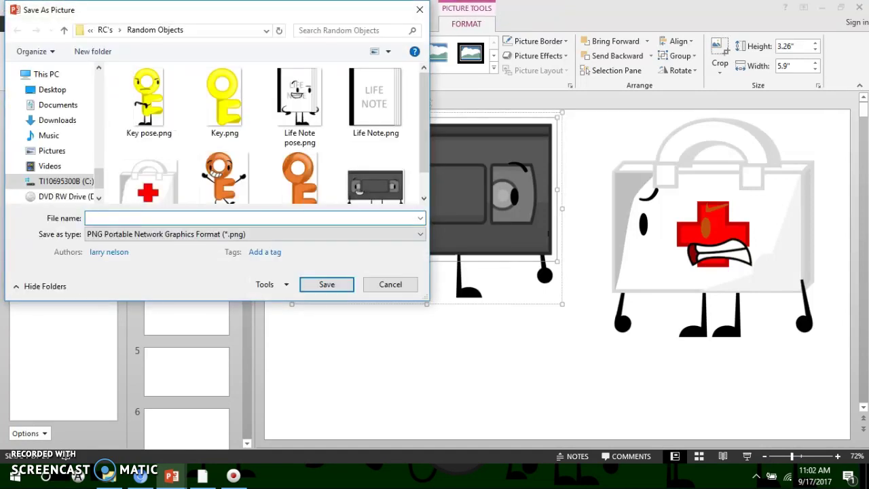
pyautogui.write('V')
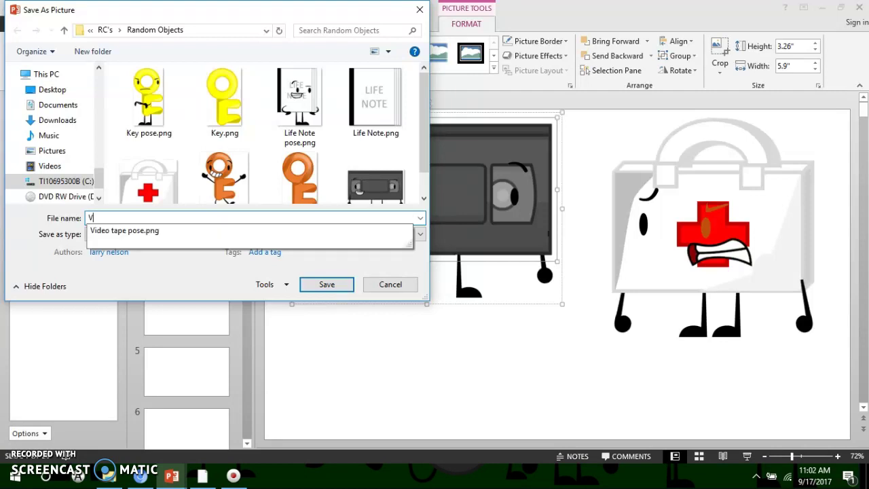
pyautogui.press('Down')
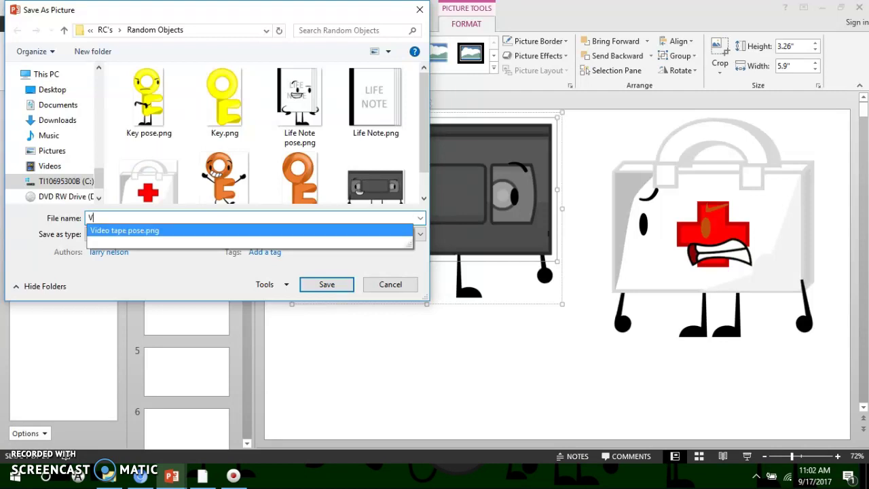
pyautogui.click(125, 231)
pyautogui.moveTo(160, 218); pyautogui.dragTo(139, 218)
pyautogui.hotkey('shift', 'Left')
pyautogui.hotkey('shift', 'Left')
pyautogui.hotkey('shift', 'Left')
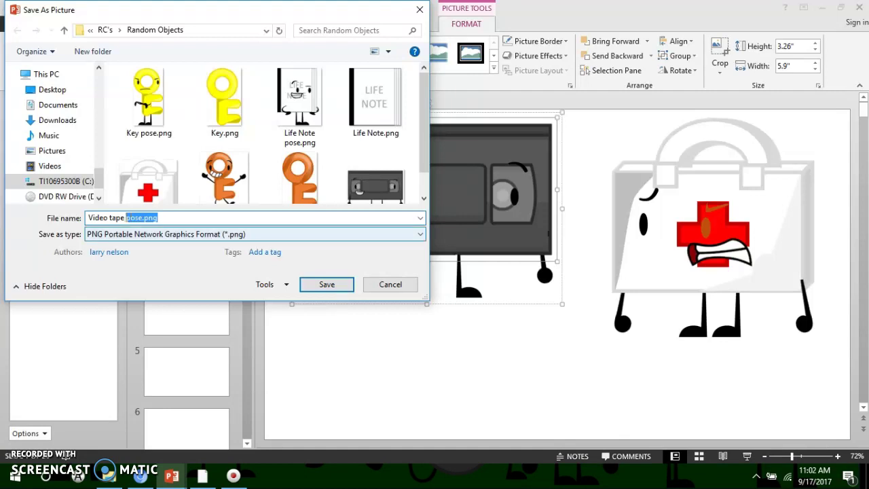
pyautogui.press('BackSpace')
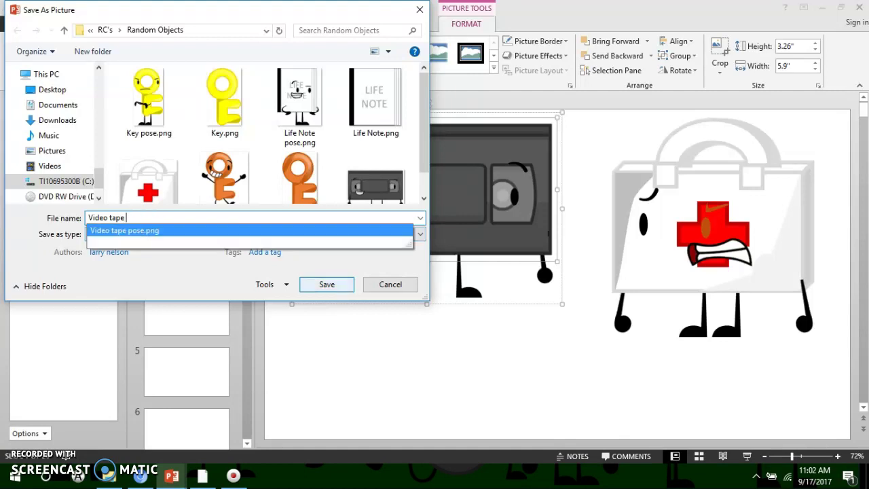
pyautogui.press('Escape')
pyautogui.press('Return')
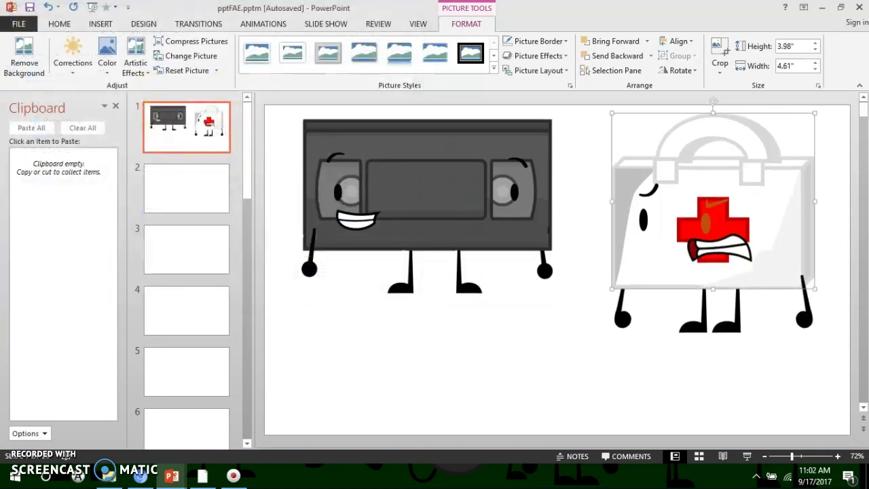
# Group the medical kit picture with its face parts, arms and legs into one object
pyautogui.rightClick(644, 261)
pyautogui.click(564, 375)
pyautogui.moveTo(564, 375); pyautogui.dragTo(856, 94)
pyautogui.click(633, 60)
pyautogui.click(649, 174)
# Start saving the grouped medical kit as a picture in Random Objects, reusing the name Medical Kit.png as a base
pyautogui.rightClick(671, 182)
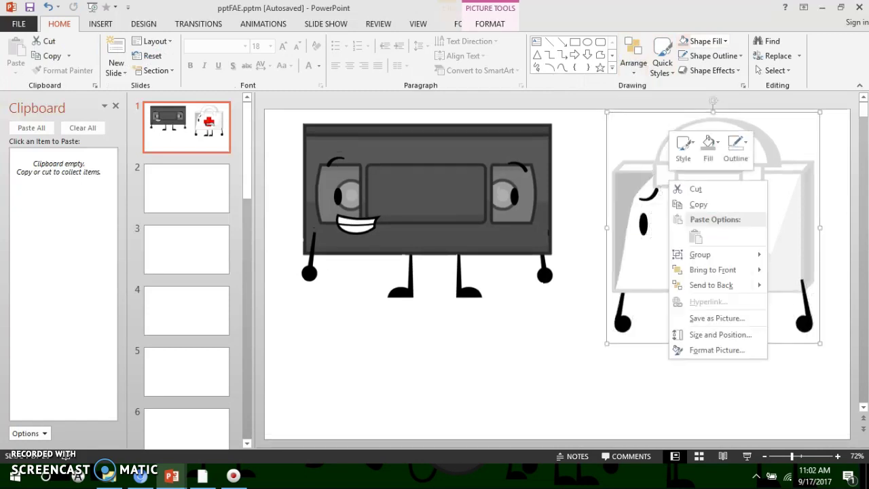
pyautogui.click(717, 319)
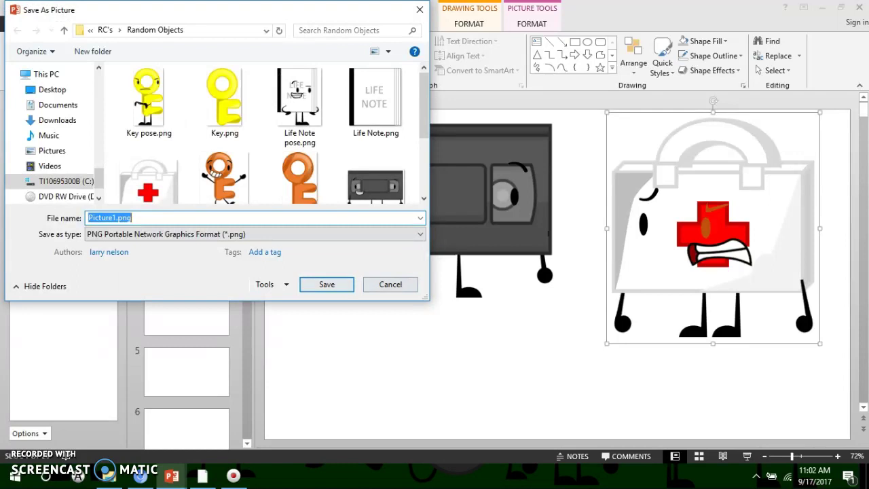
pyautogui.scroll(-2, 298, 102)
pyautogui.scroll(1, 299, 102)
pyautogui.write('1')
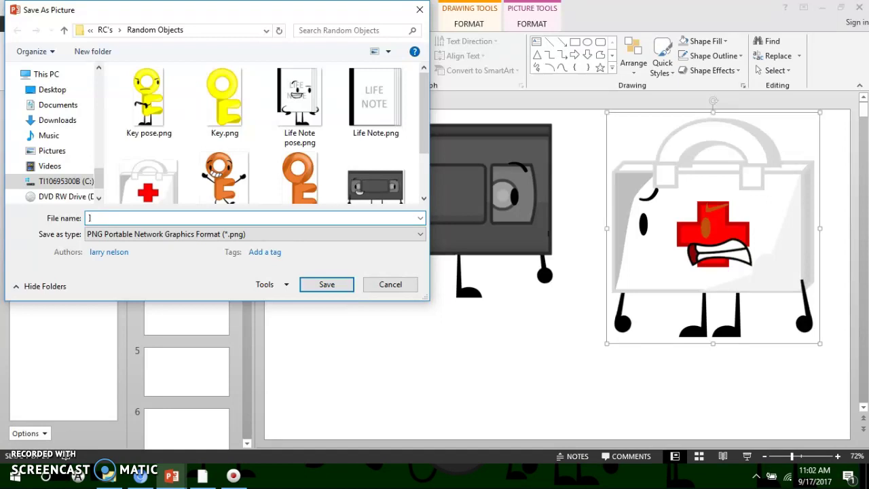
pyautogui.write('M')
pyautogui.press('BackSpace')
pyautogui.press('BackSpace')
pyautogui.write('M')
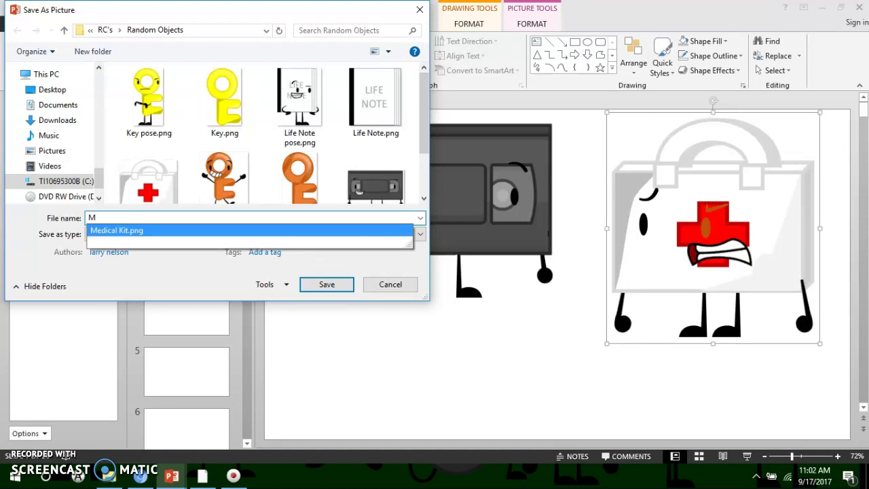
pyautogui.press('Return')
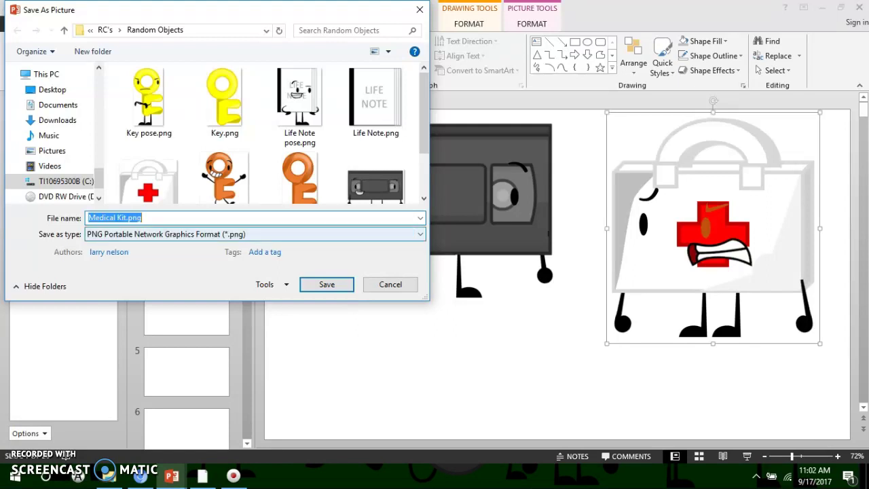
# Change the file name to "Medical Kit pose", save the PNG and deselect the medical kit
pyautogui.press('End')
pyautogui.hotkey('shift', 'Left')
pyautogui.hotkey('shift', 'Left')
pyautogui.hotkey('shift', 'Left')
pyautogui.hotkey('shift', 'Left')
pyautogui.hotkey('shift', 'Left')
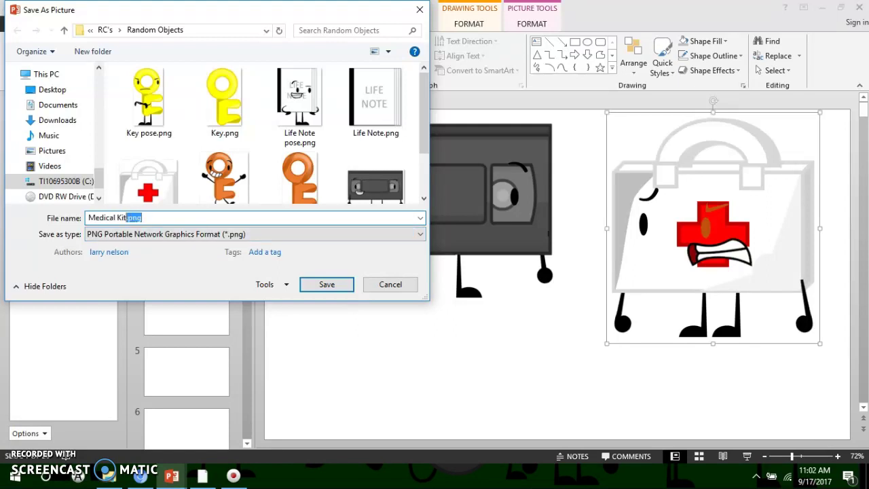
pyautogui.press('BackSpace')
pyautogui.press('Return')
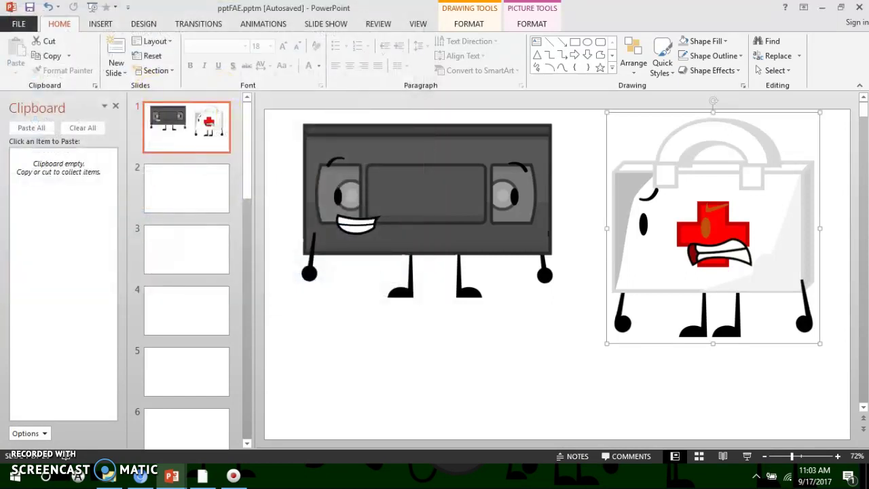
pyautogui.press('Escape')
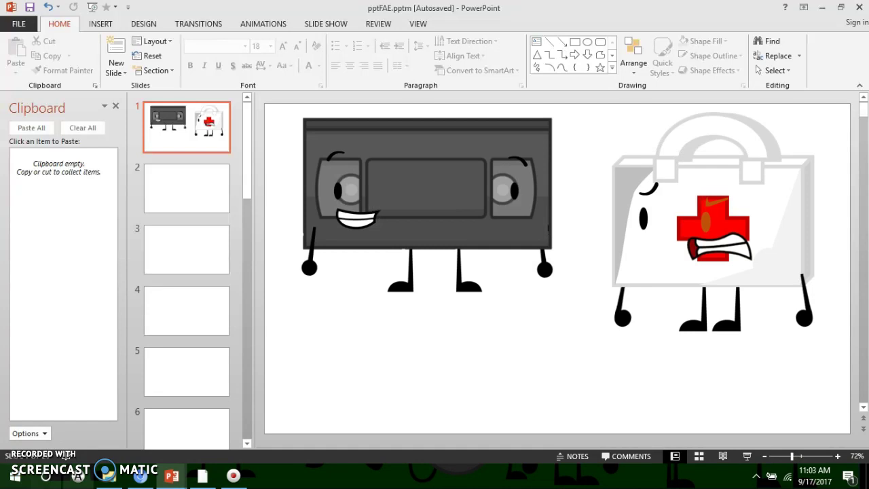
# Switch to File Explorer and look through the Pictures folder for another object asset
pyautogui.click(109, 476)
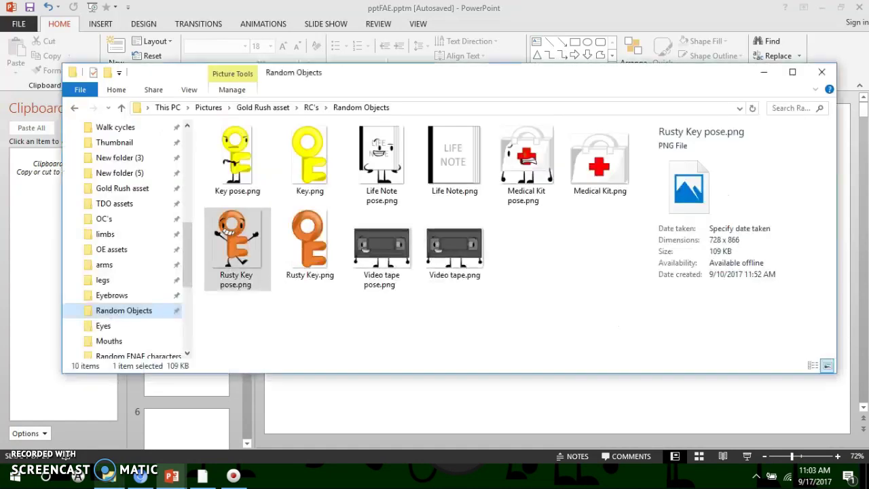
pyautogui.scroll(4, 129, 174)
pyautogui.click(109, 188)
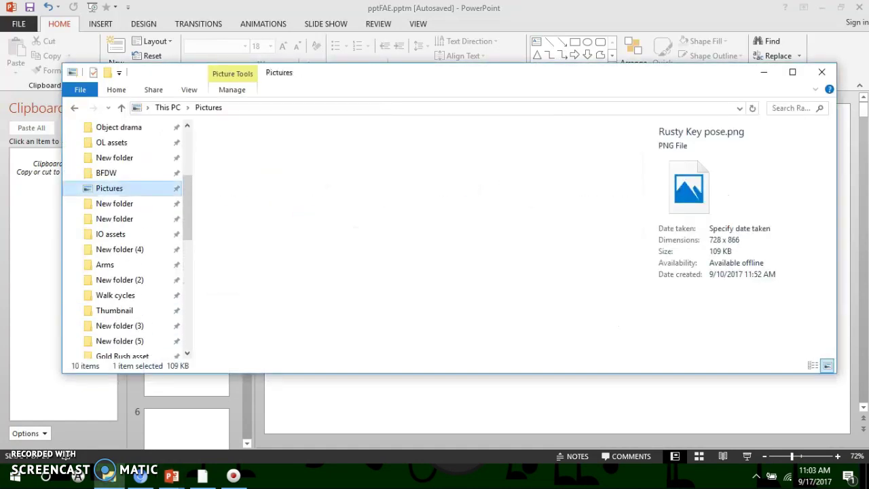
pyautogui.scroll(-2, 449, 311)
pyautogui.scroll(-3, 454, 288)
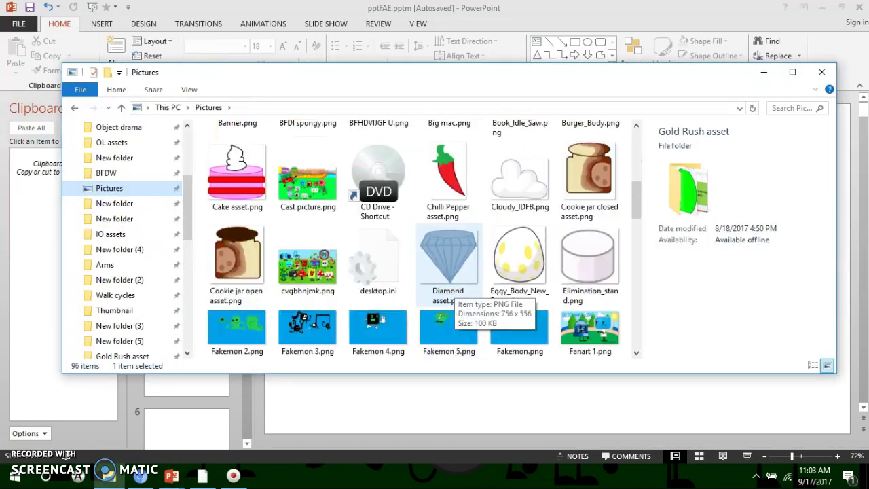
pyautogui.scroll(-10, 449, 292)
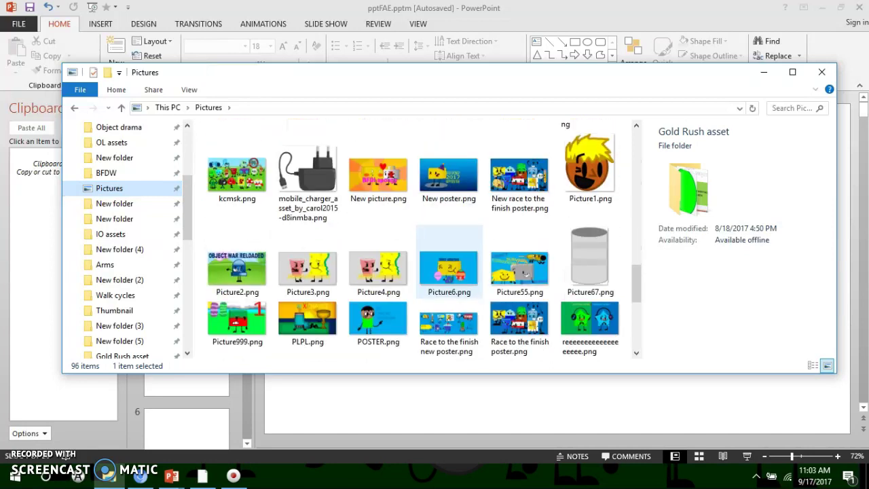
pyautogui.scroll(3, 449, 281)
pyautogui.scroll(-5, 449, 272)
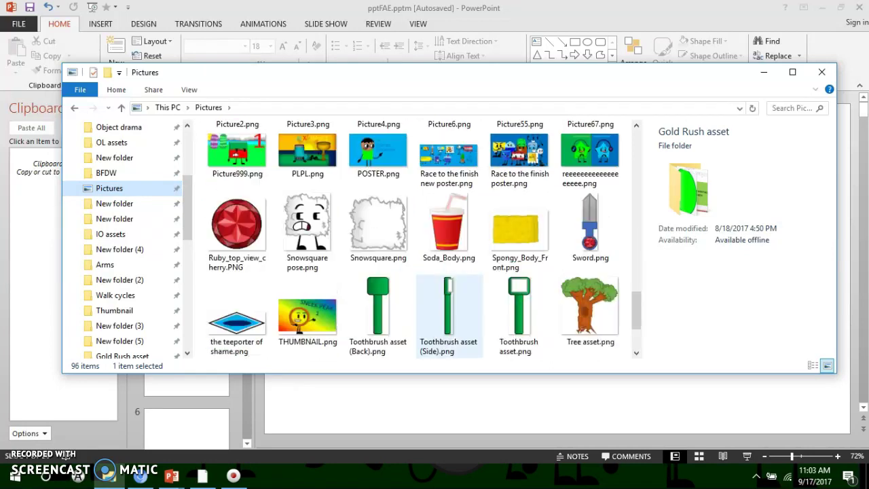
pyautogui.scroll(5, 448, 299)
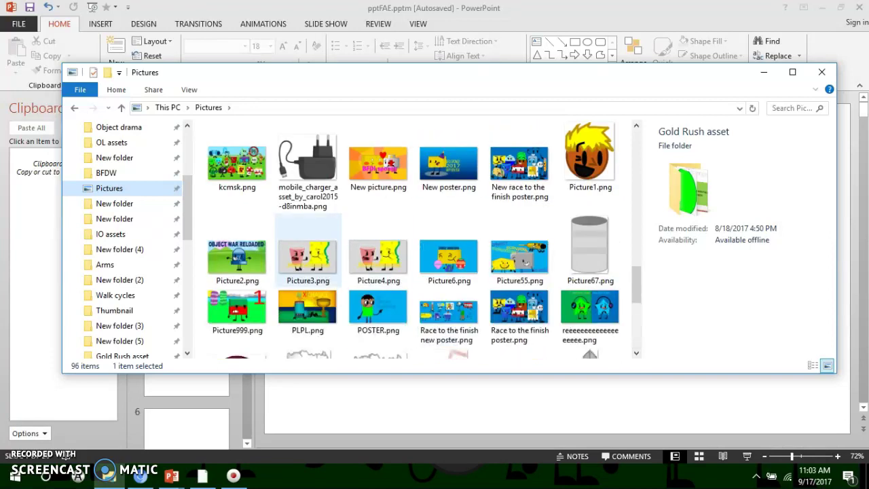
pyautogui.scroll(1, 114, 218)
# Find IMG_2751 (1).jpg in the Downloads folder and insert it onto the PowerPoint slide
pyautogui.scroll(8, 114, 211)
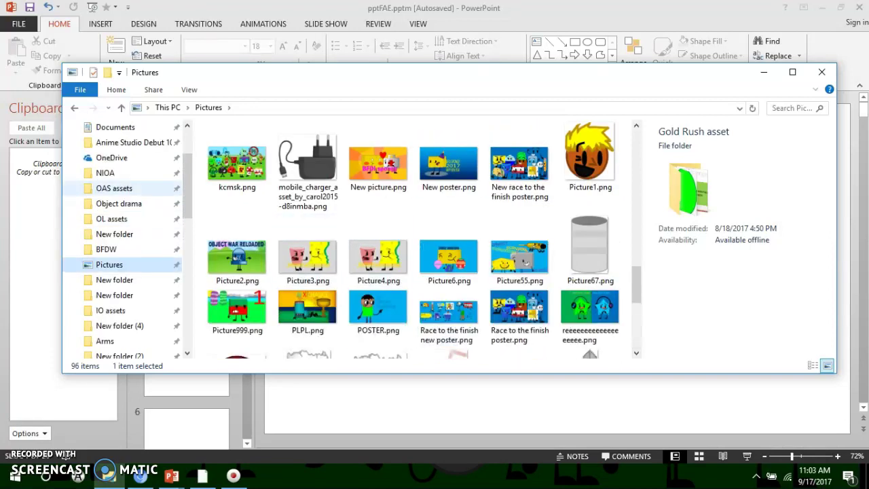
pyautogui.click(114, 173)
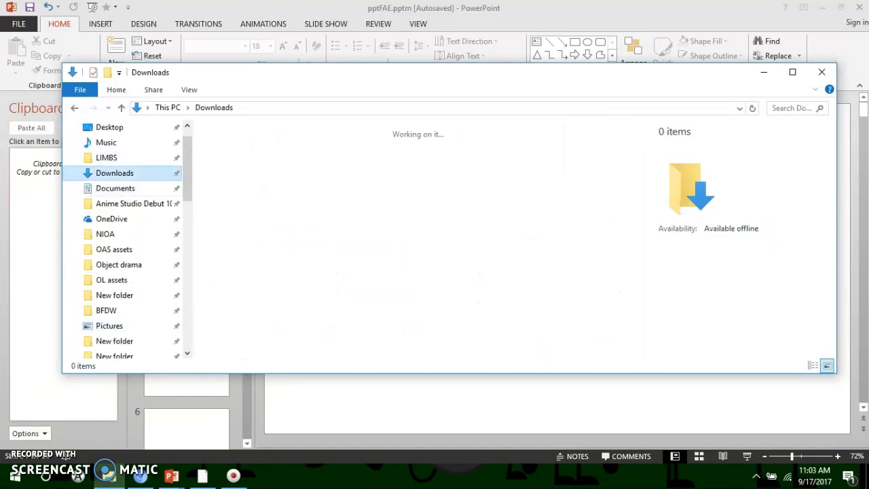
pyautogui.scroll(-4, 424, 239)
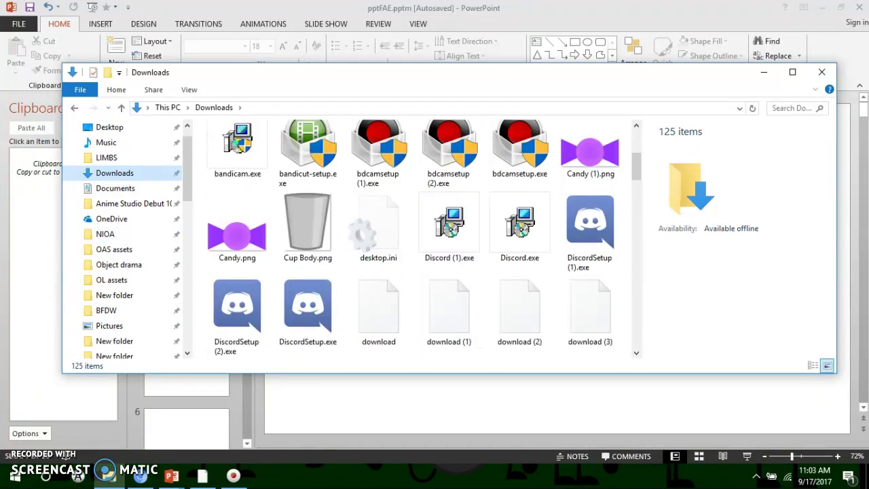
pyautogui.scroll(-2, 519, 309)
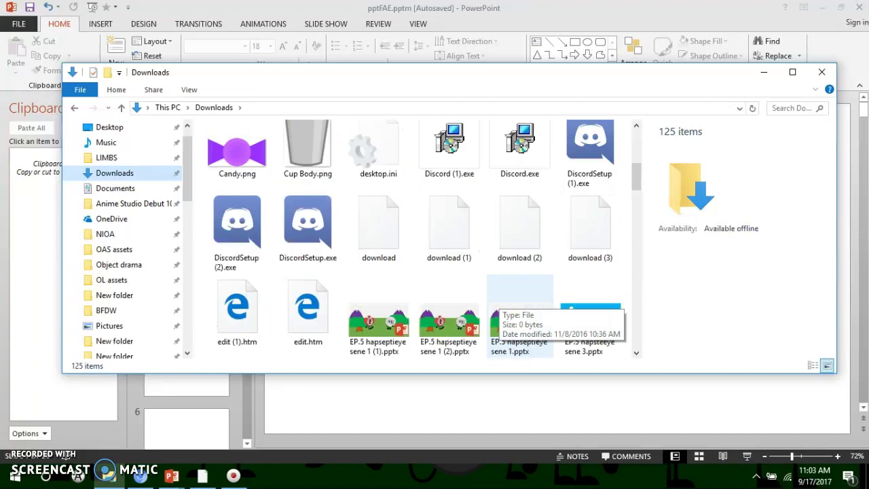
pyautogui.scroll(-2, 448, 285)
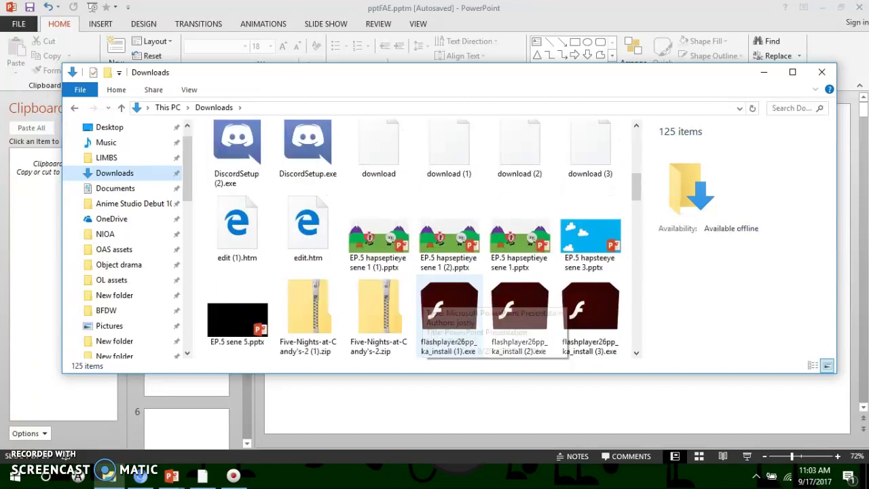
pyautogui.scroll(-5, 448, 285)
pyautogui.scroll(-5, 448, 230)
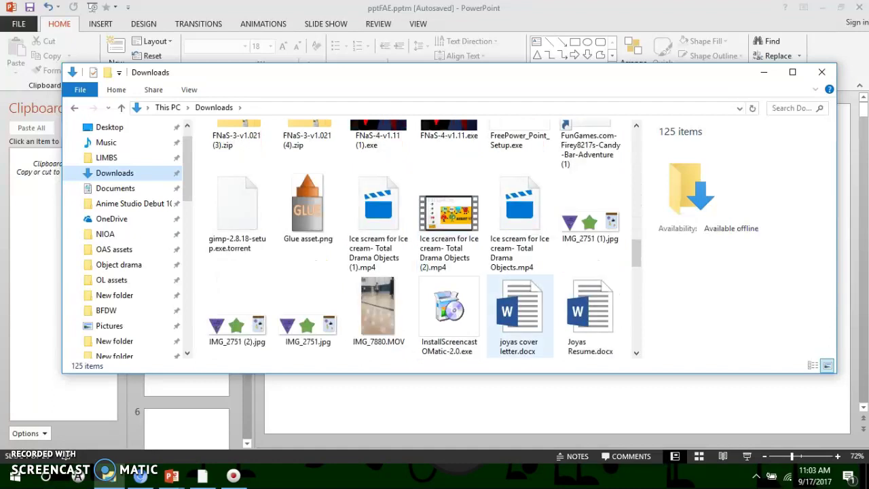
pyautogui.scroll(-2, 590, 312)
pyautogui.click(590, 139)
pyautogui.moveTo(598, 228); pyautogui.dragTo(557, 407)
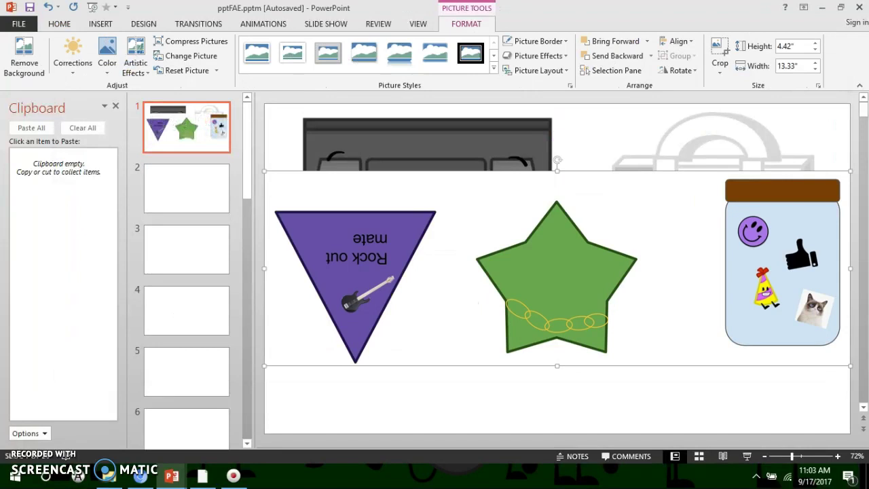
# Crop the inserted picture down to just the jar and move it over the lower part of the VHS tape
pyautogui.moveTo(556, 269); pyautogui.dragTo(557, 196)
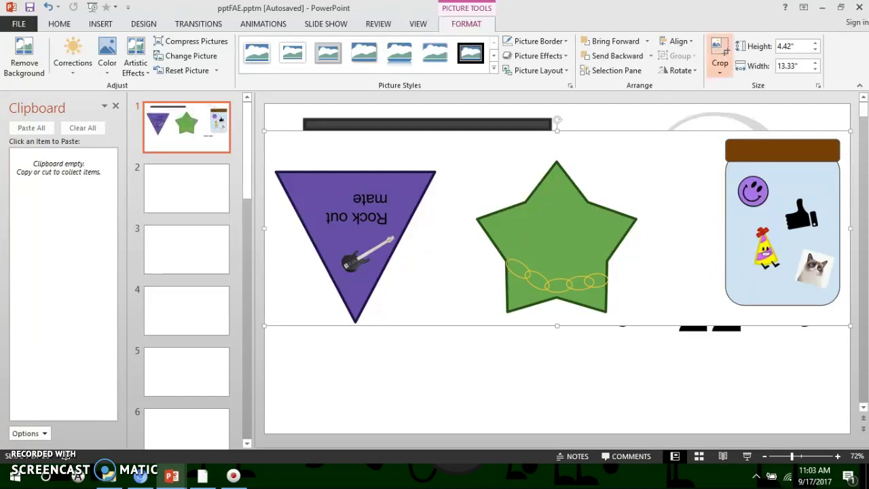
pyautogui.click(719, 49)
pyautogui.moveTo(266, 228); pyautogui.dragTo(716, 228)
pyautogui.click(597, 380)
pyautogui.moveTo(783, 228); pyautogui.dragTo(478, 316)
# Make the jar picture's white background transparent and move the jar between the two characters
pyautogui.click(106, 63)
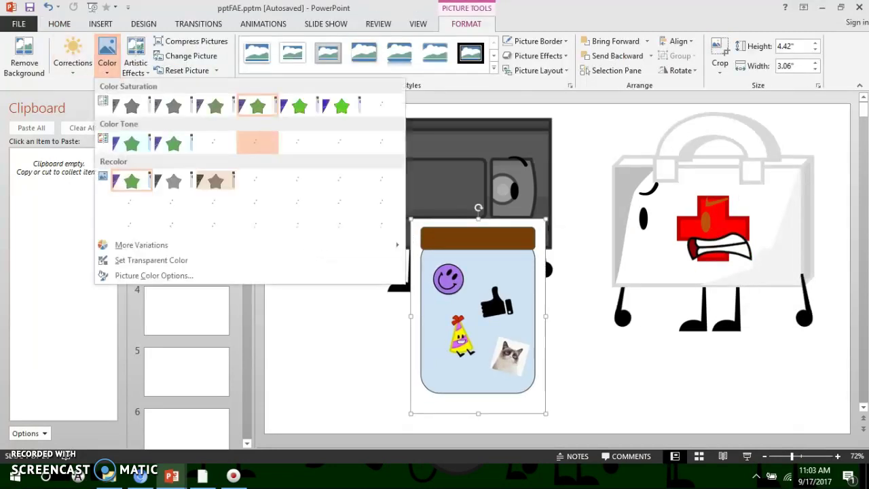
pyautogui.click(151, 258)
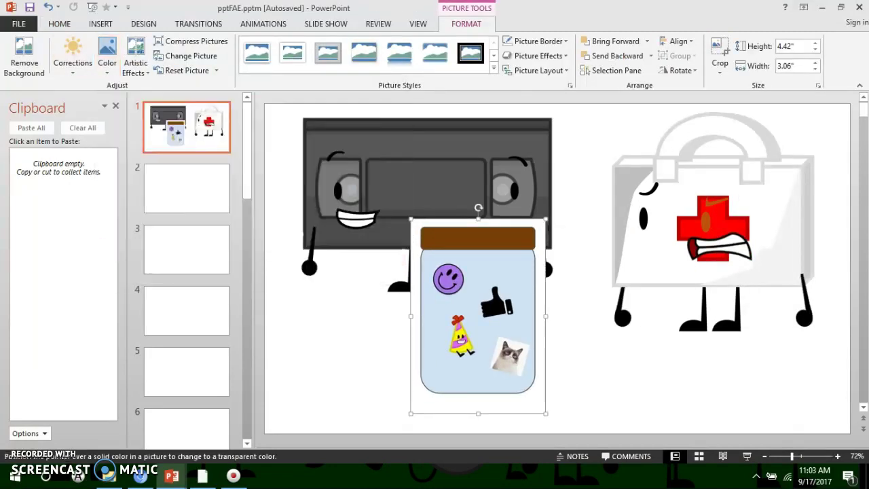
pyautogui.click(427, 402)
pyautogui.moveTo(478, 315); pyautogui.dragTo(556, 304)
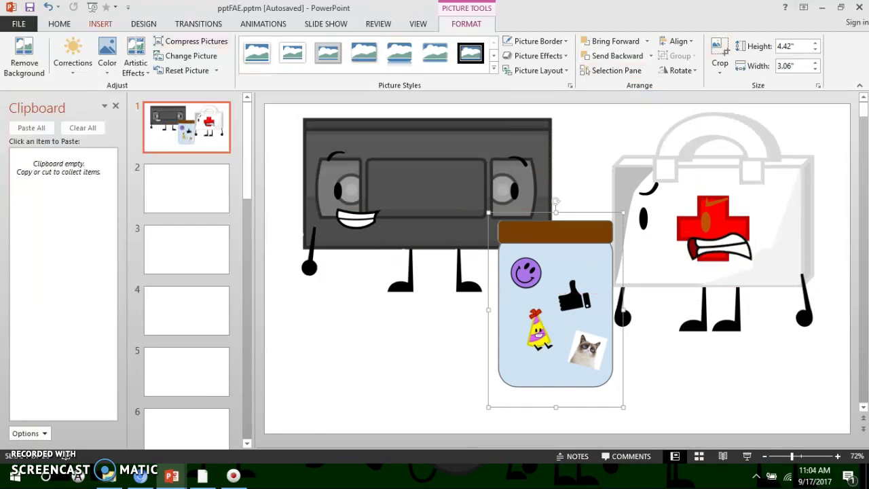
# Undo the jar's last move and its transparent background, and reposition the jar higher between the characters
pyautogui.click(48, 7)
pyautogui.click(49, 6)
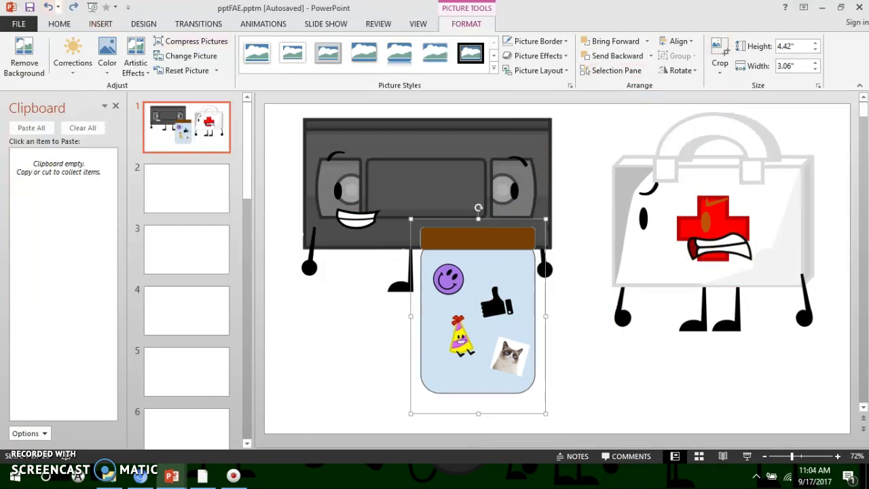
pyautogui.moveTo(478, 305); pyautogui.dragTo(576, 236)
# Darken the jar with Brightness -40% Contrast -40%, and make its grey background transparent
pyautogui.click(72, 54)
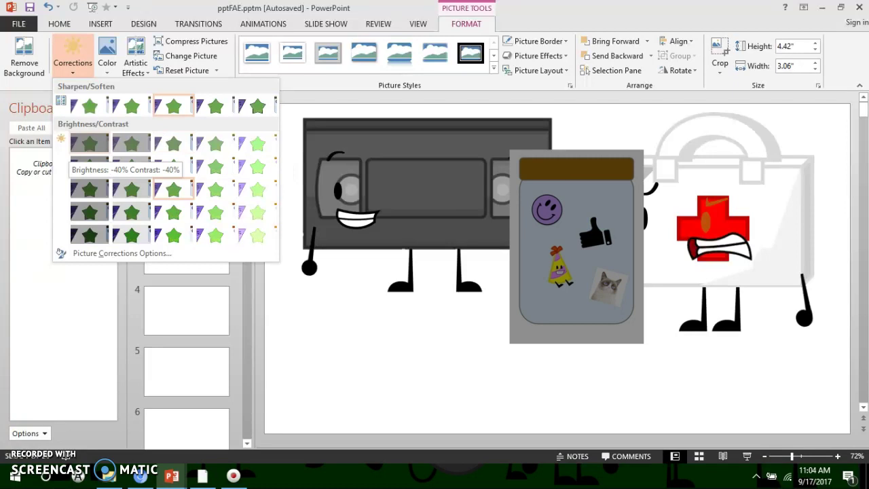
pyautogui.press('Escape')
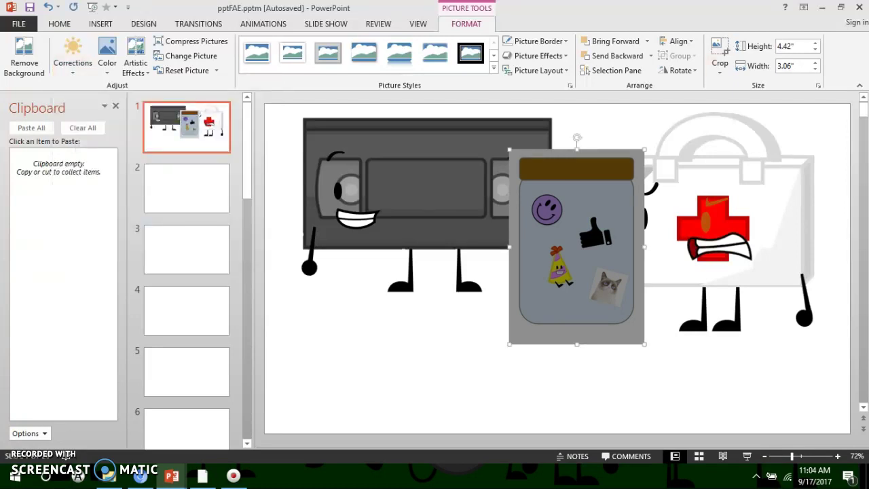
pyautogui.click(106, 55)
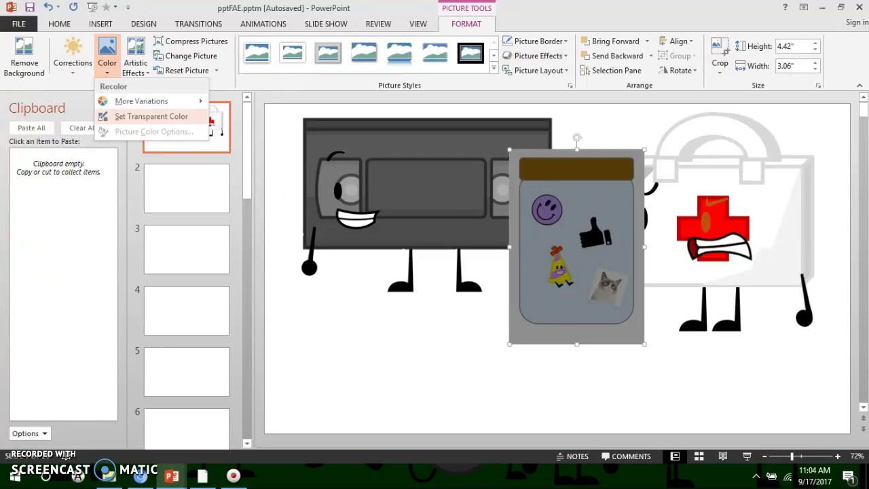
pyautogui.click(150, 116)
pyautogui.click(623, 320)
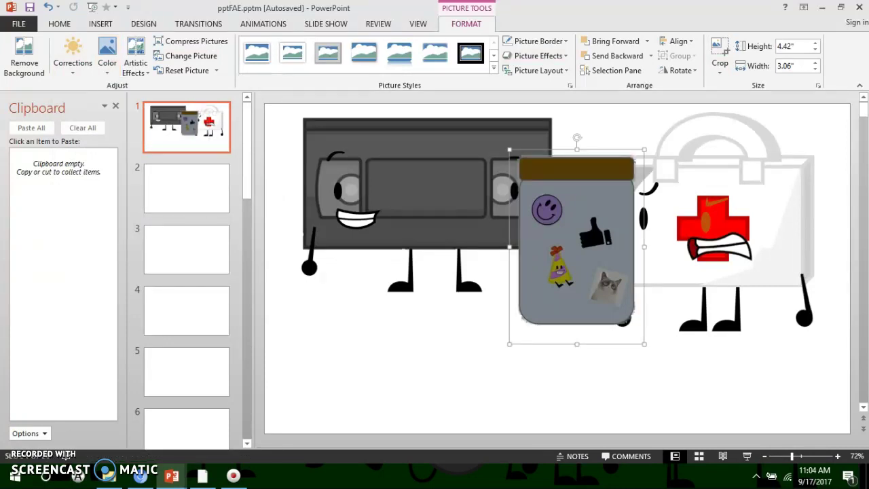
pyautogui.moveTo(623, 321); pyautogui.dragTo(608, 349)
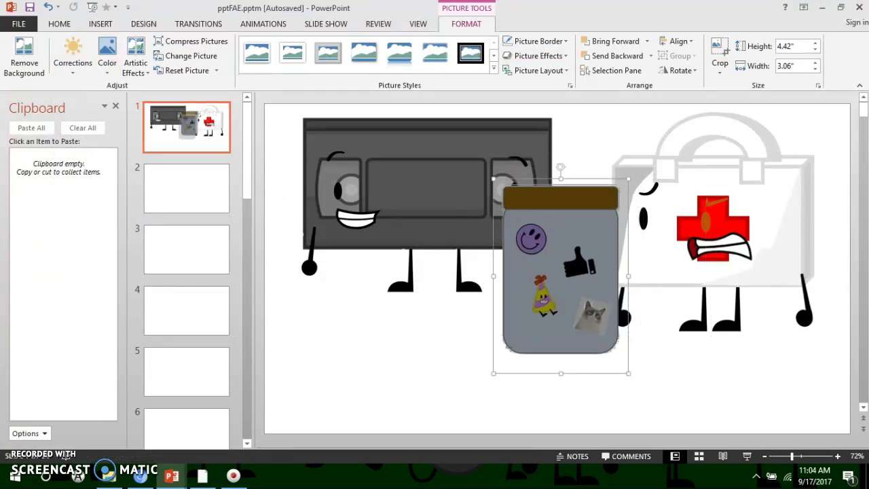
# Undo the jar's last move, its transparent background and the brightness and contrast correction
pyautogui.click(48, 7)
pyautogui.click(48, 8)
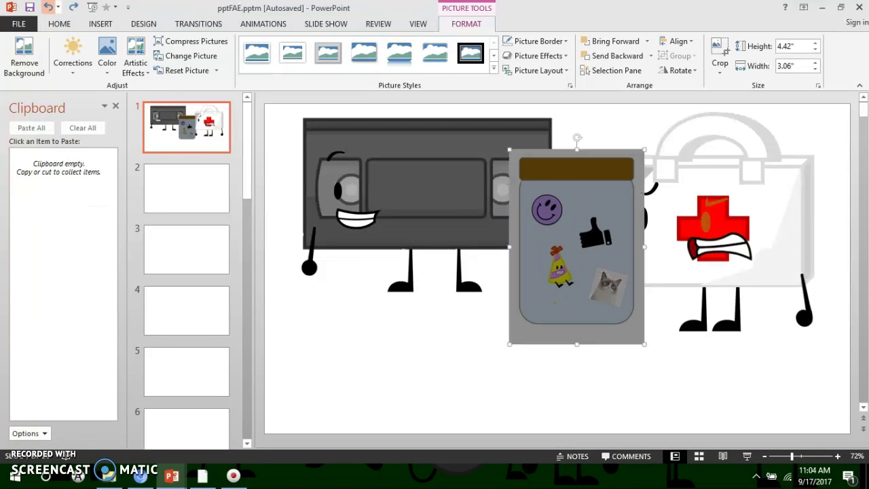
pyautogui.click(48, 7)
# Remove the jar picture from the slide and clear the clipboard
pyautogui.click(59, 23)
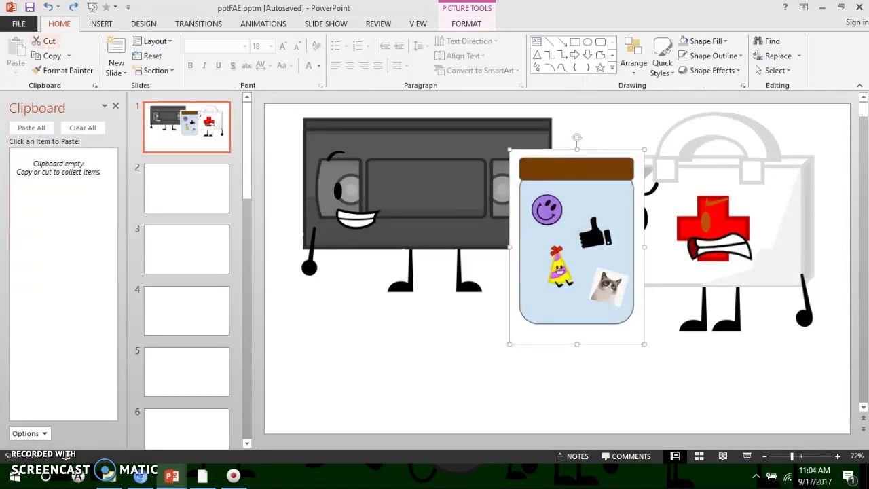
pyautogui.click(50, 55)
pyautogui.click(83, 128)
pyautogui.press('Delete')
# Switch to File Explorer and look through the Downloads, LIMBS and Walk cycles folders for another object asset
pyautogui.click(108, 475)
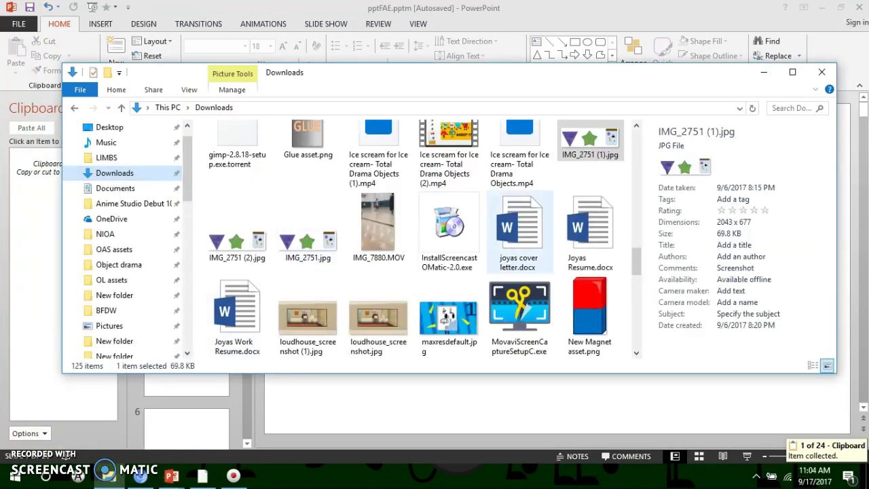
pyautogui.scroll(-1, 449, 305)
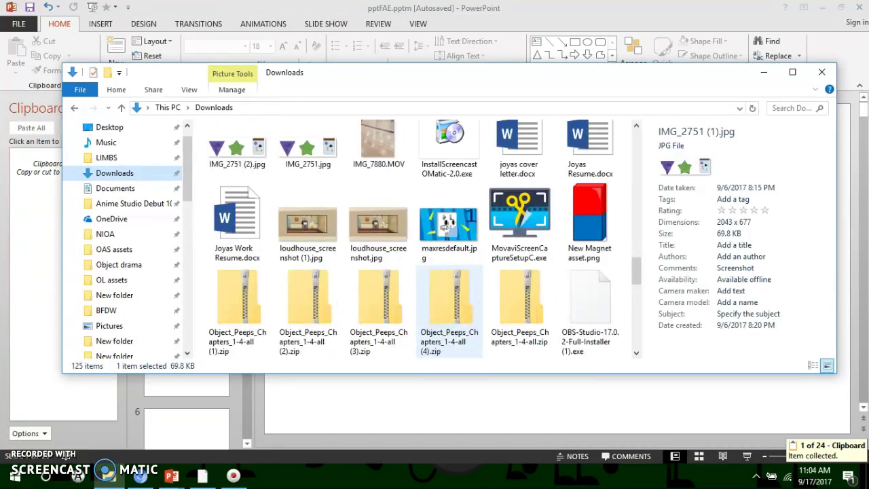
pyautogui.scroll(-1, 448, 305)
pyautogui.scroll(4, 316, 285)
pyautogui.scroll(-2, 307, 309)
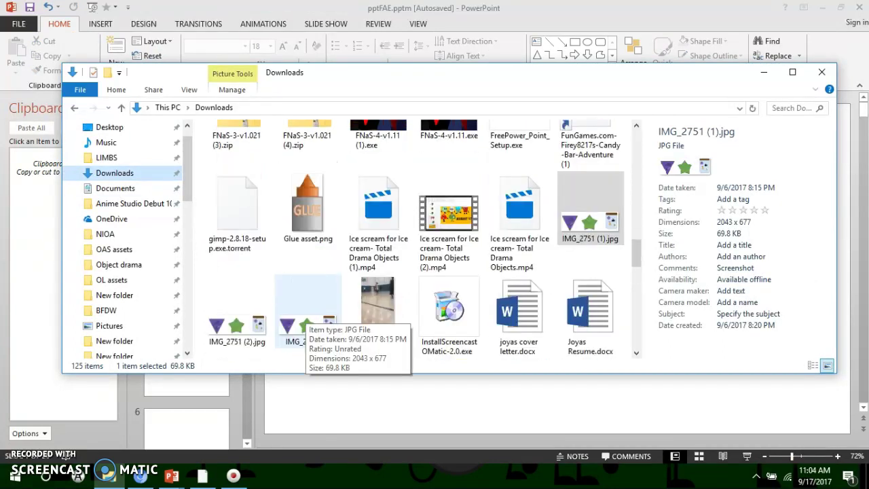
pyautogui.scroll(-2, 304, 325)
pyautogui.scroll(-2, 408, 319)
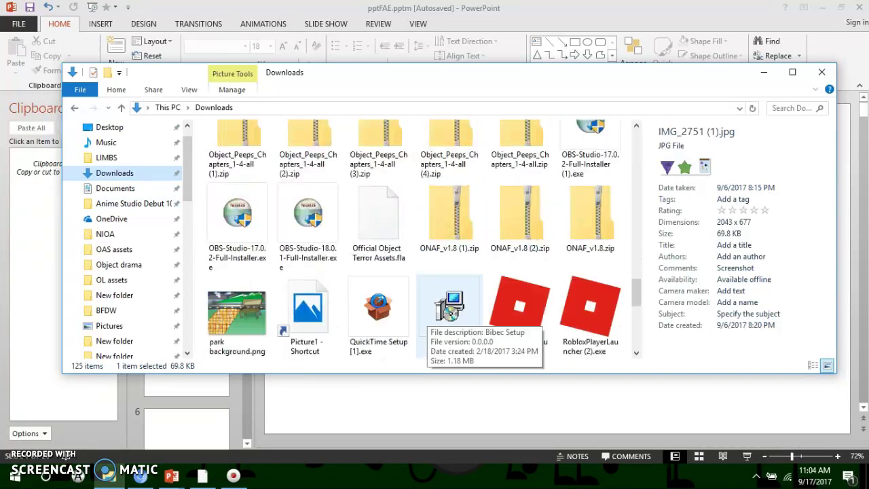
pyautogui.scroll(-3, 448, 311)
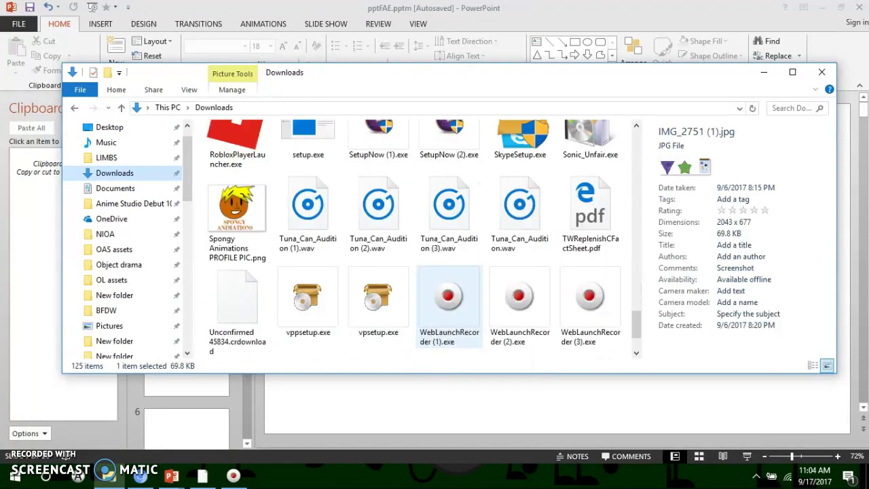
pyautogui.scroll(-3, 448, 309)
pyautogui.scroll(4, 448, 311)
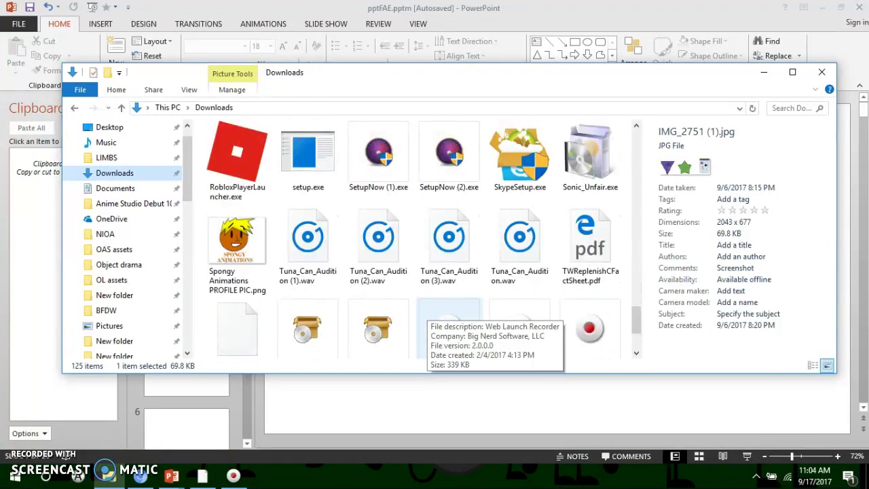
pyautogui.scroll(7, 448, 312)
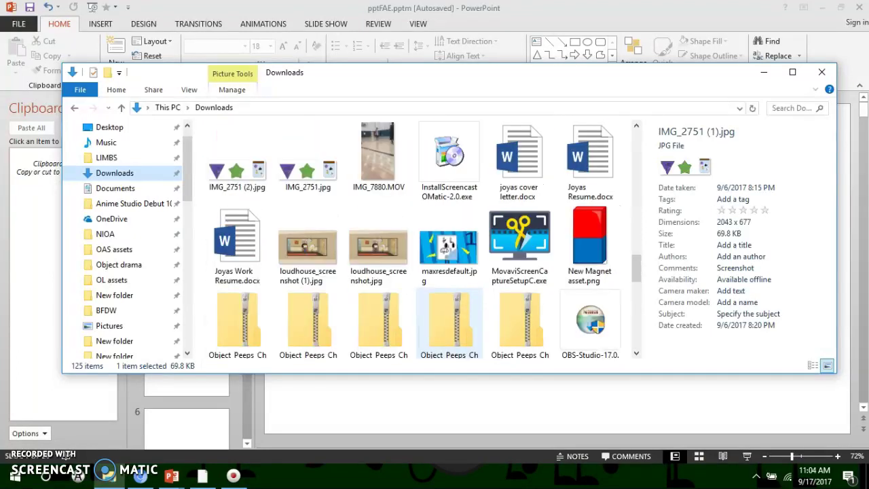
pyautogui.scroll(3, 449, 319)
pyautogui.scroll(-1, 449, 319)
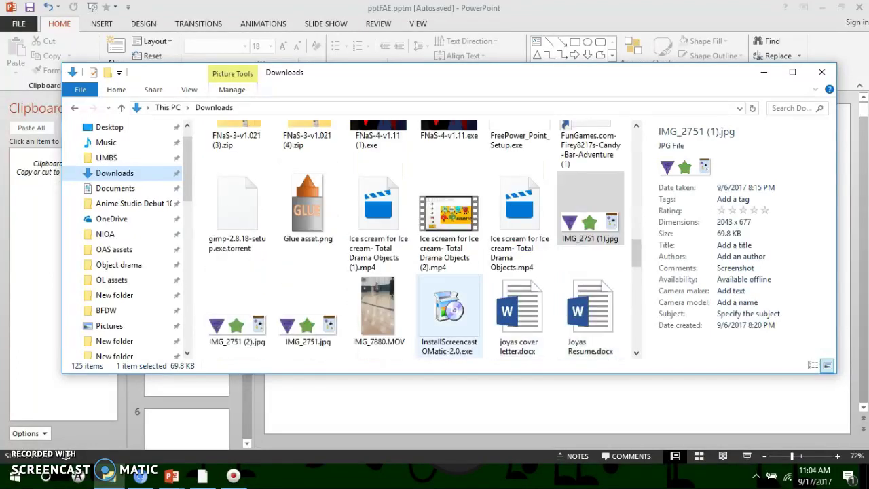
pyautogui.scroll(-2, 448, 312)
pyautogui.scroll(3, 448, 312)
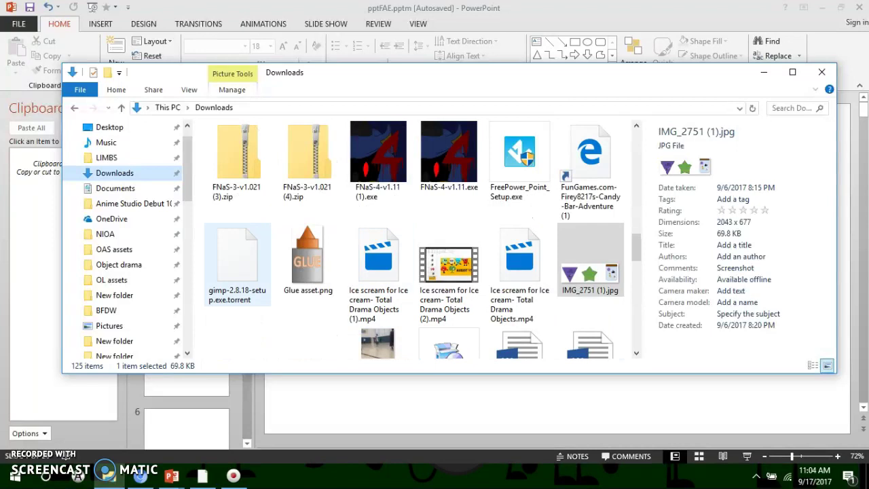
pyautogui.scroll(15, 421, 238)
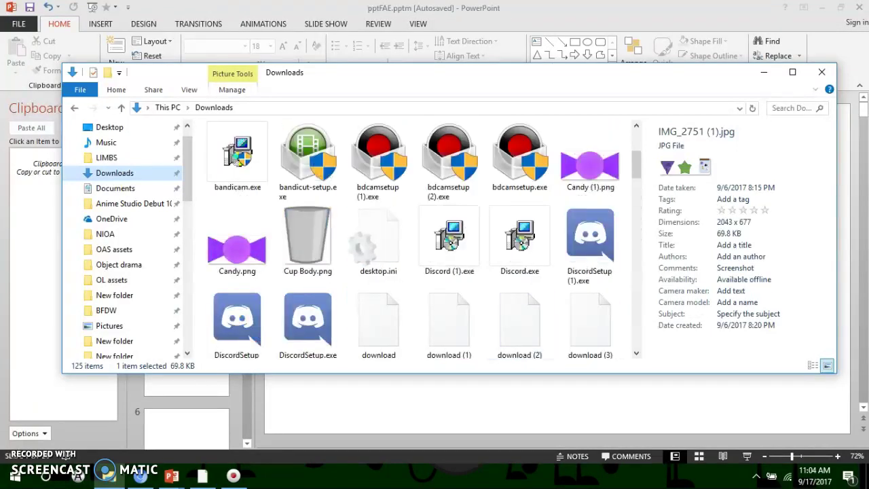
pyautogui.scroll(1, 126, 237)
pyautogui.click(109, 182)
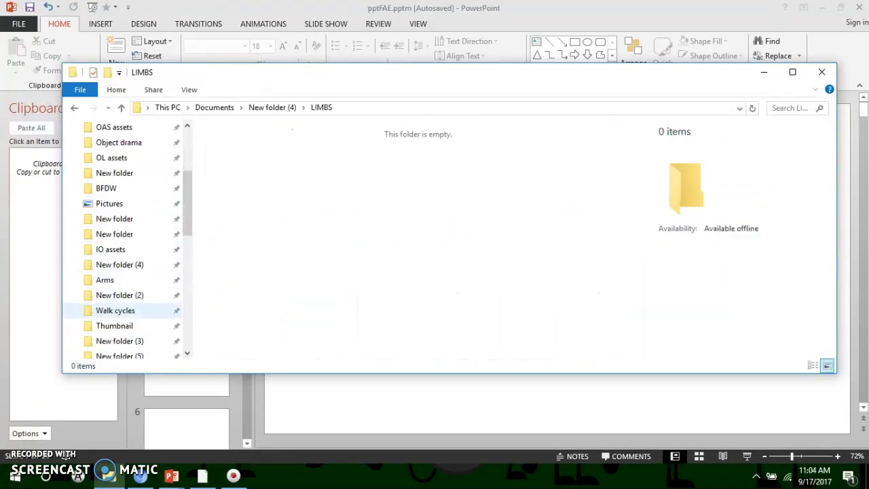
pyautogui.click(115, 310)
# Switch back to PowerPoint and cut both the VHS tape and medical kit characters from slide 1
pyautogui.click(171, 476)
pyautogui.click(729, 195)
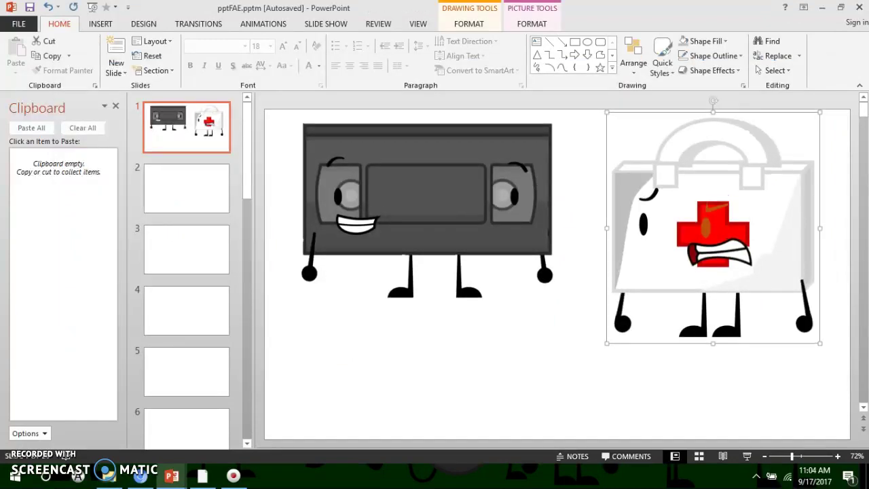
pyautogui.hotkey('ctrl', 'a')
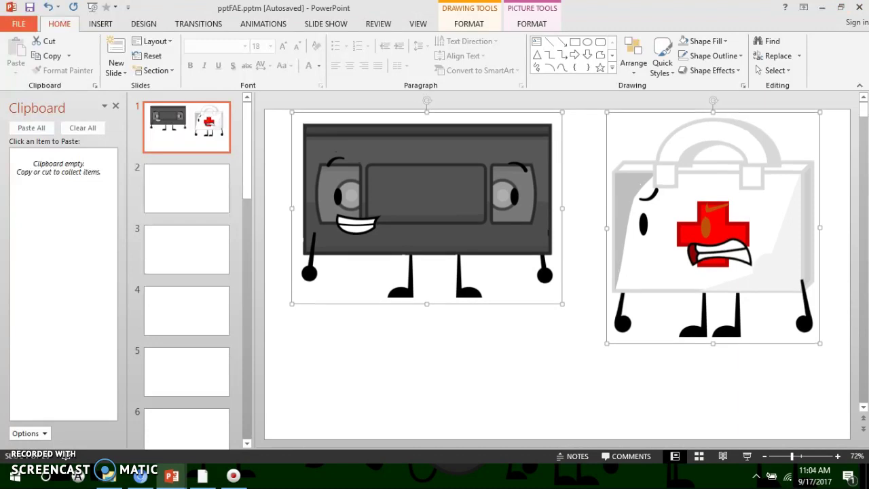
pyautogui.click(49, 41)
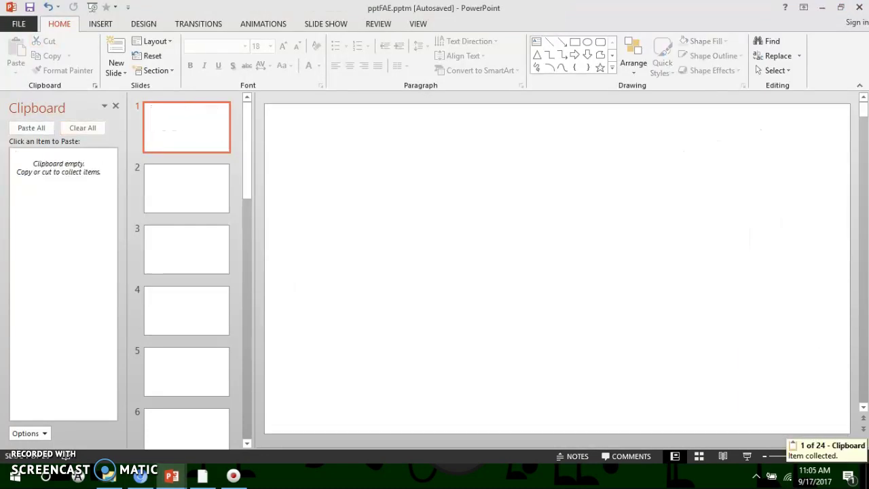